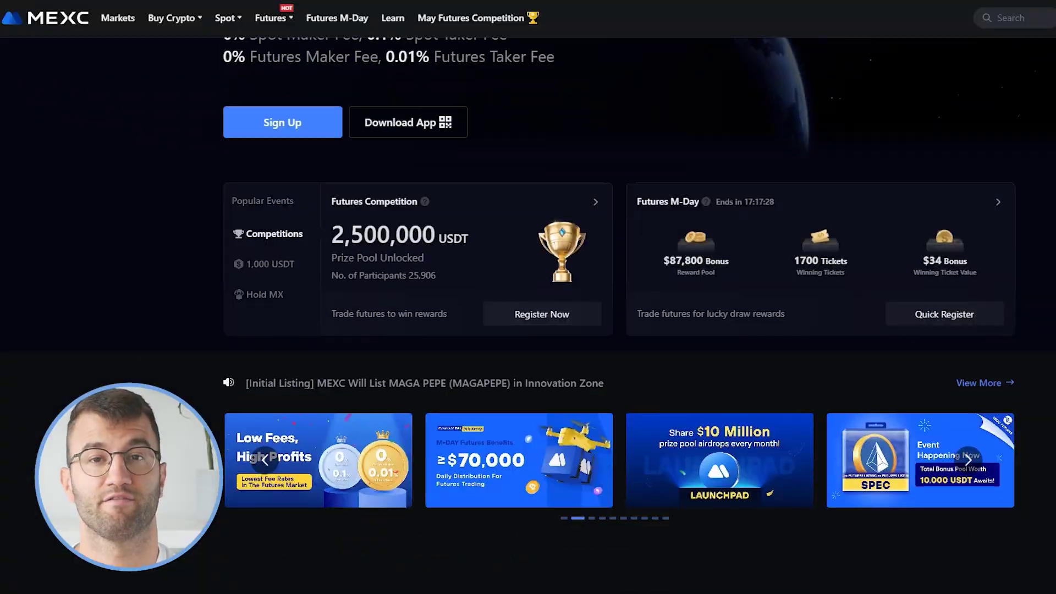
# Step: Scroll the Wallets page showing Coinbase, TradeOgre and Kraken, then type 'mex'
pyautogui.scroll(-10, 586, 283)
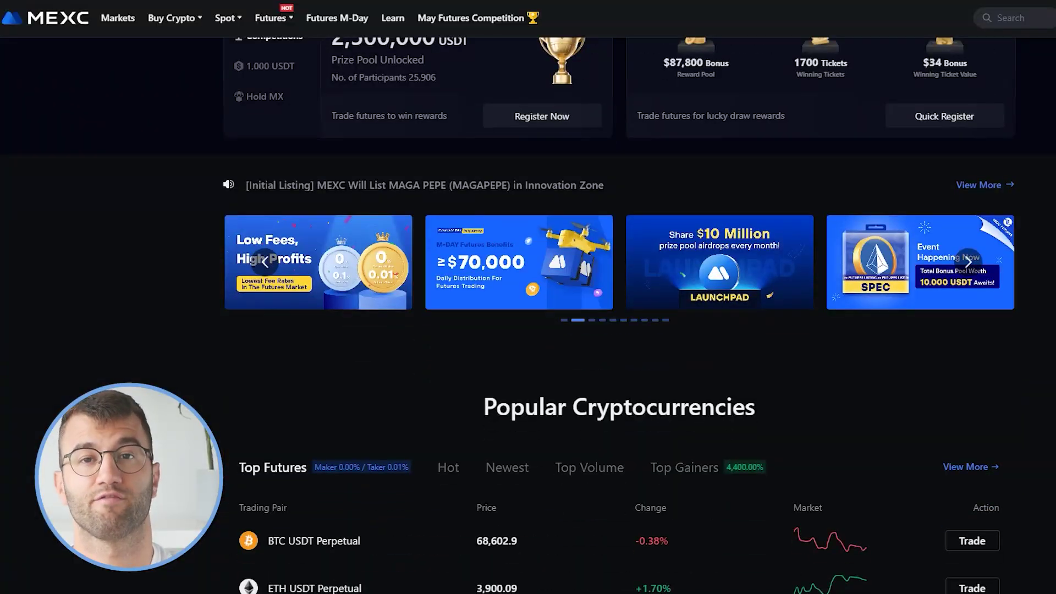
pyautogui.scroll(-15, 619, 297)
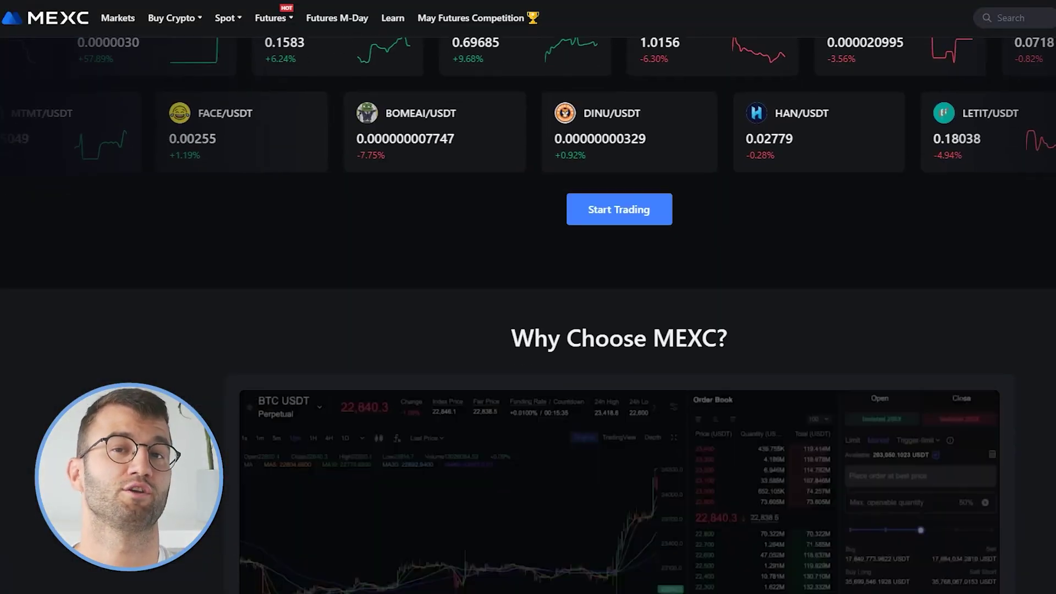
pyautogui.scroll(2, 619, 297)
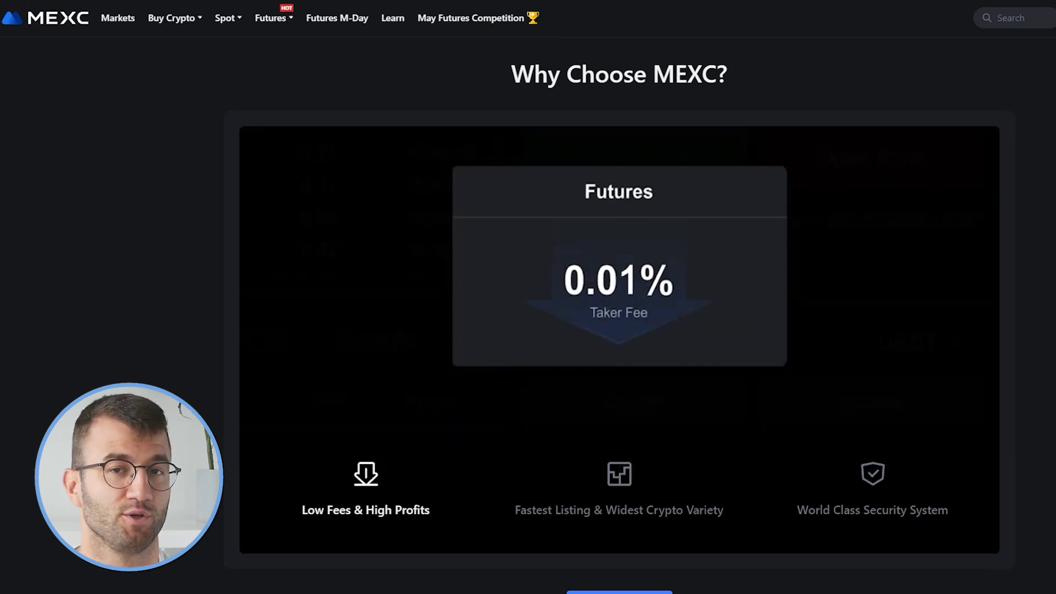
pyautogui.scroll(-7, 619, 297)
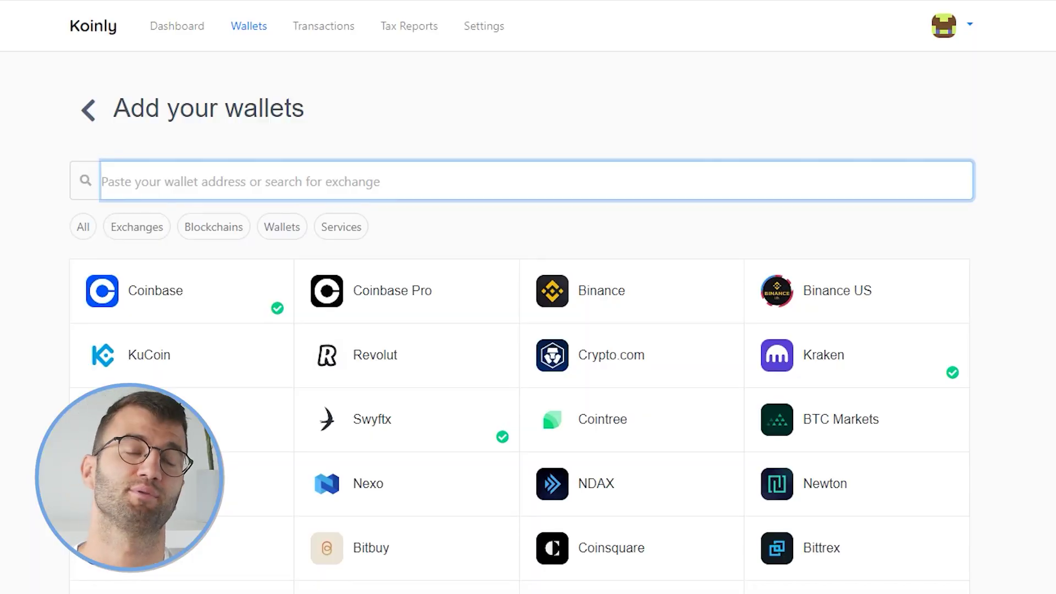
pyautogui.write('mex')
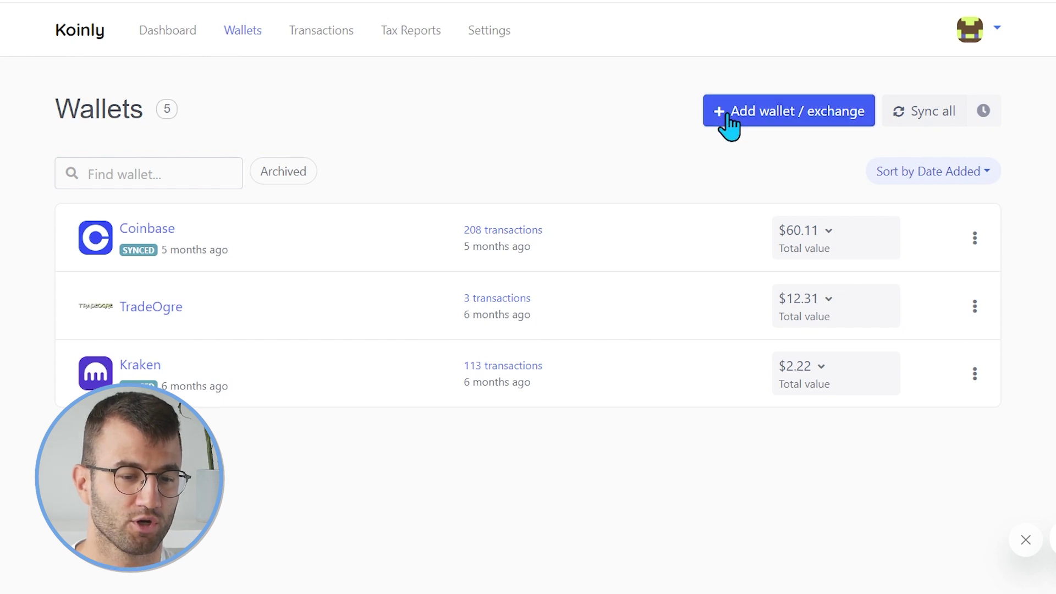
# Step: Add a new wallet by searching 'mex' and selecting MEXC Global (MXC)
pyautogui.click(724, 116)
pyautogui.click(416, 202)
pyautogui.write('mexc')
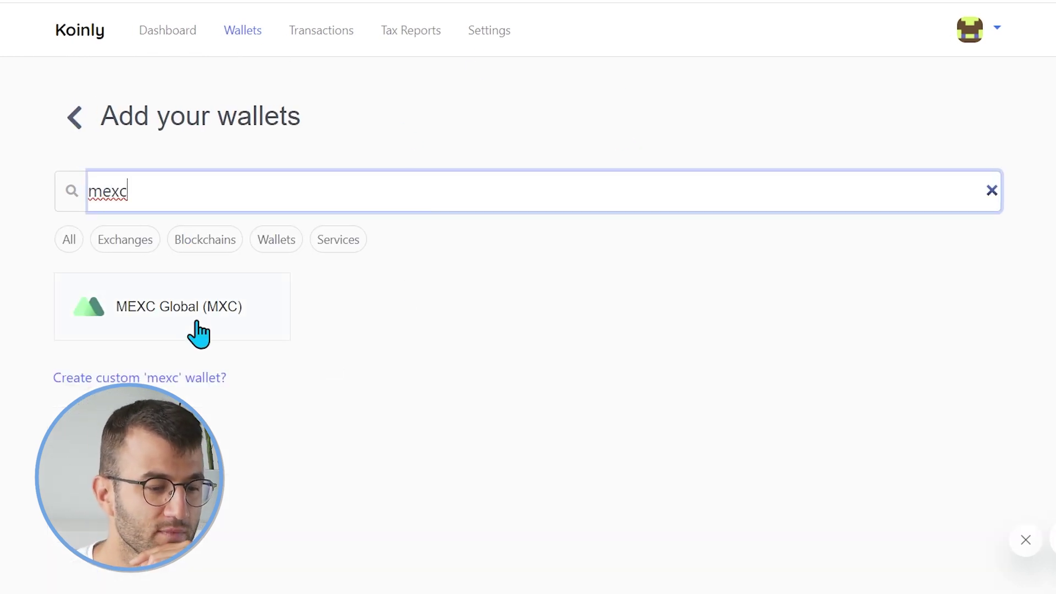
pyautogui.click(197, 322)
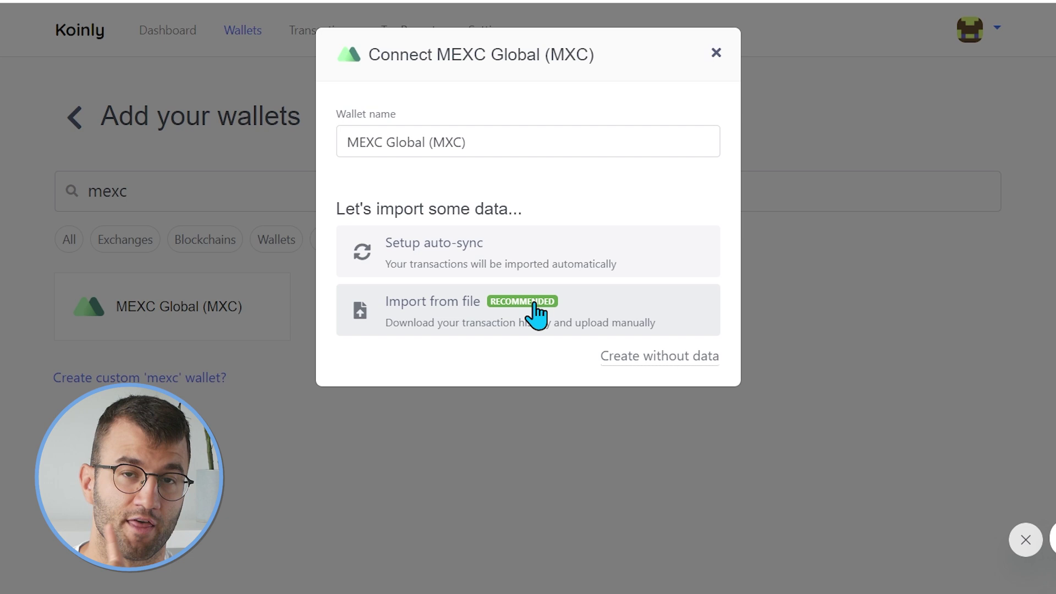
# Step: Choose MEXC auto-sync setup, then dismiss the fee promo popup on the MEXC homepage
pyautogui.click(510, 259)
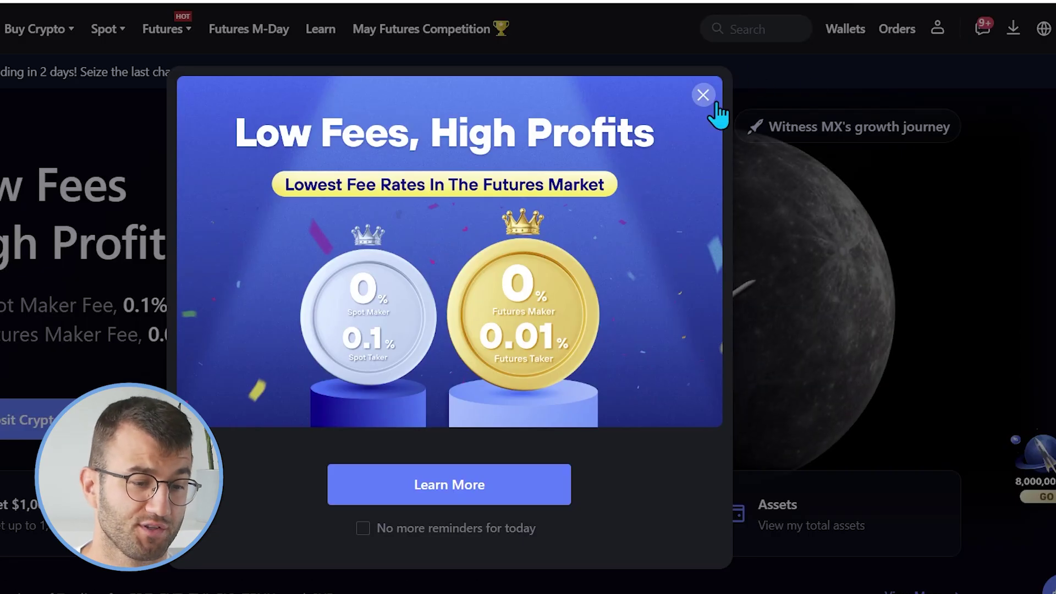
pyautogui.click(713, 101)
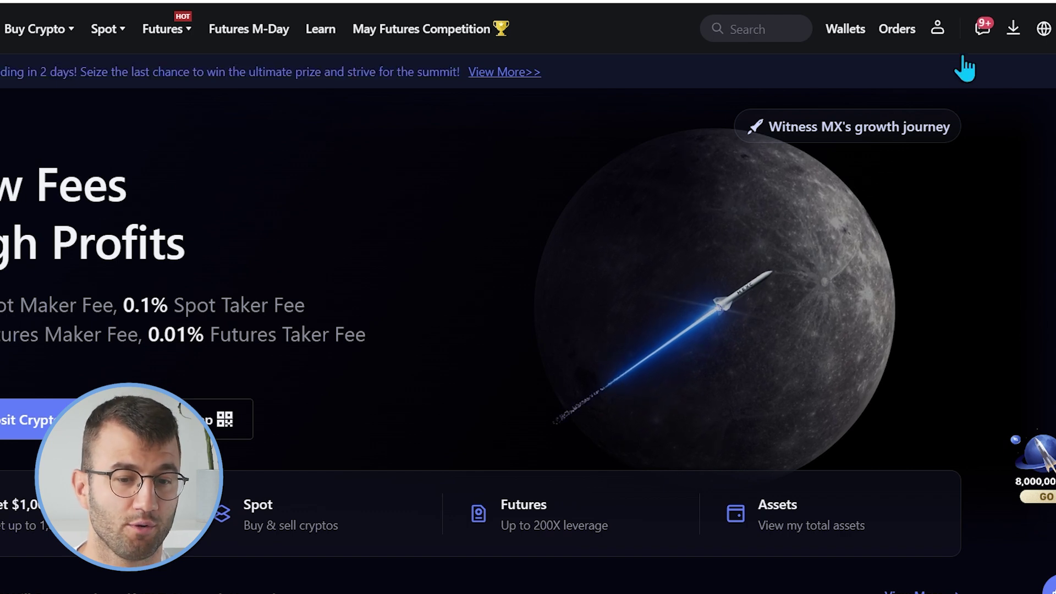
# Step: In MEXC API Management, tick the read-only transfer and futures account/order view permissions
pyautogui.moveTo(935, 32)
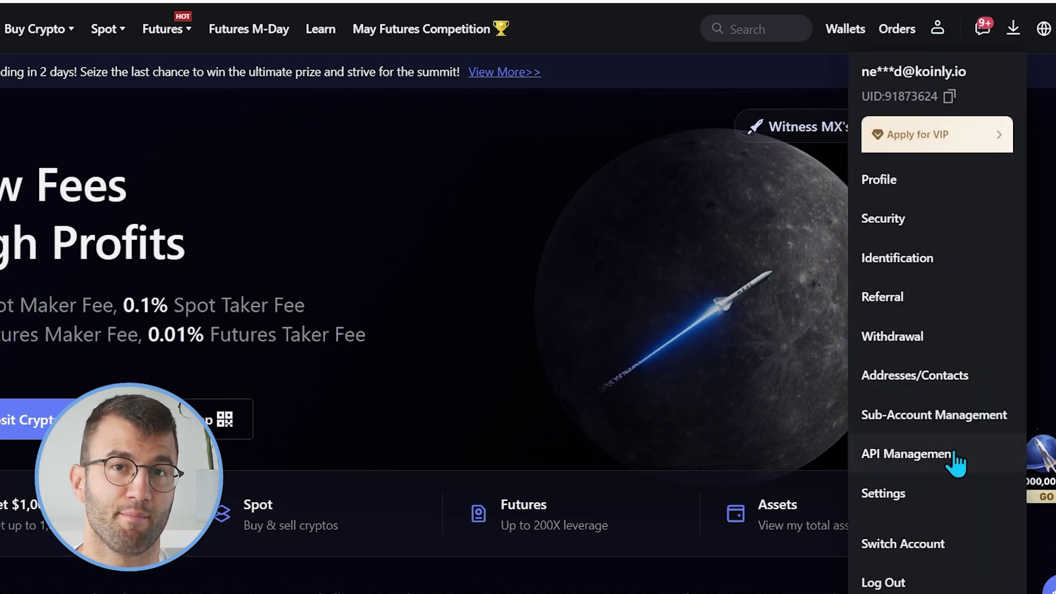
pyautogui.click(958, 470)
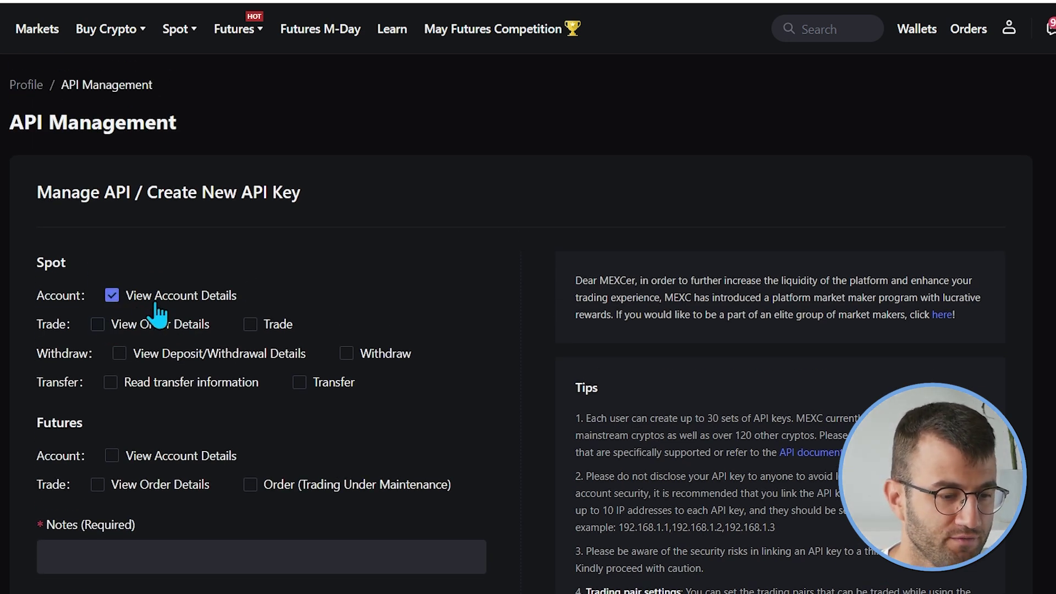
pyautogui.scroll(-2, 144, 330)
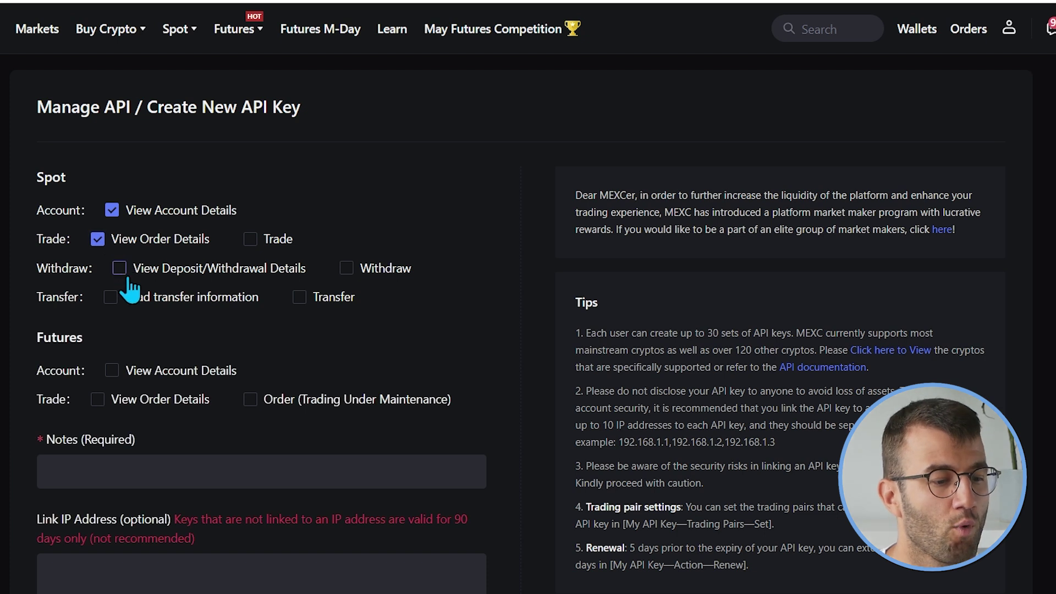
pyautogui.click(111, 299)
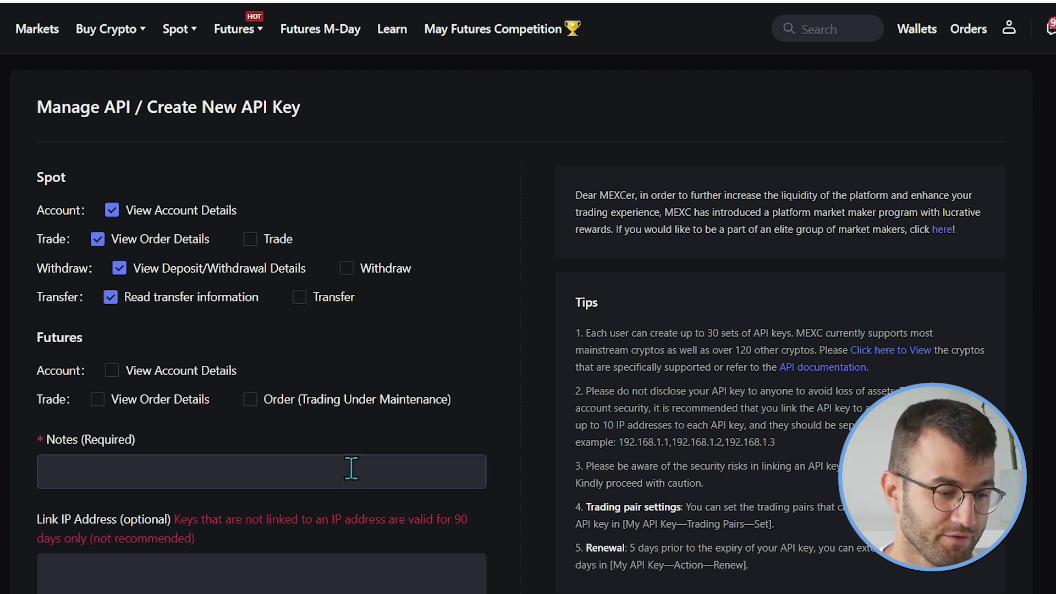
pyautogui.scroll(-2, 226, 356)
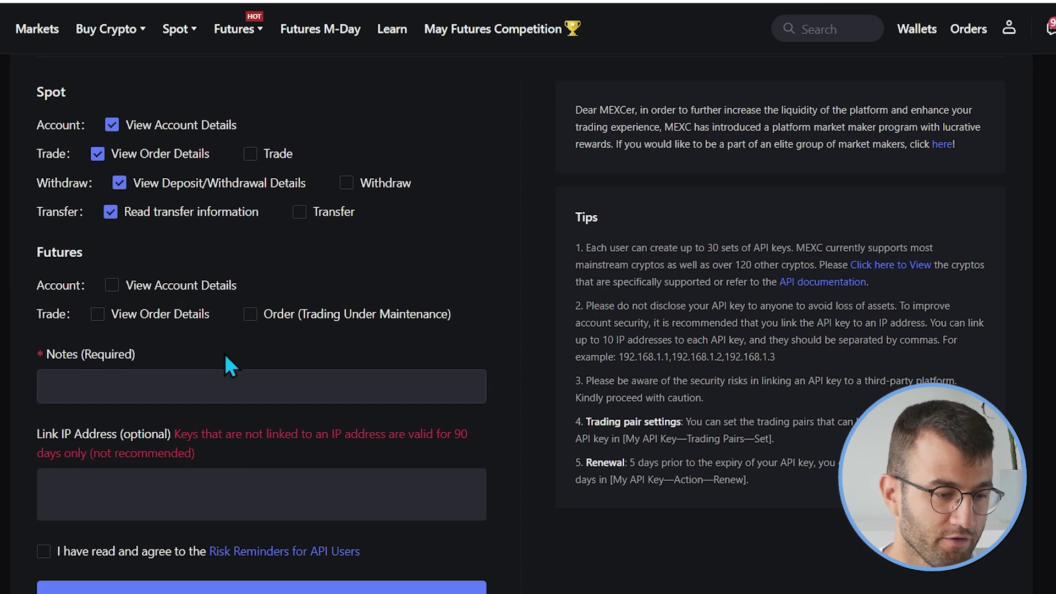
pyautogui.click(112, 287)
pyautogui.click(99, 315)
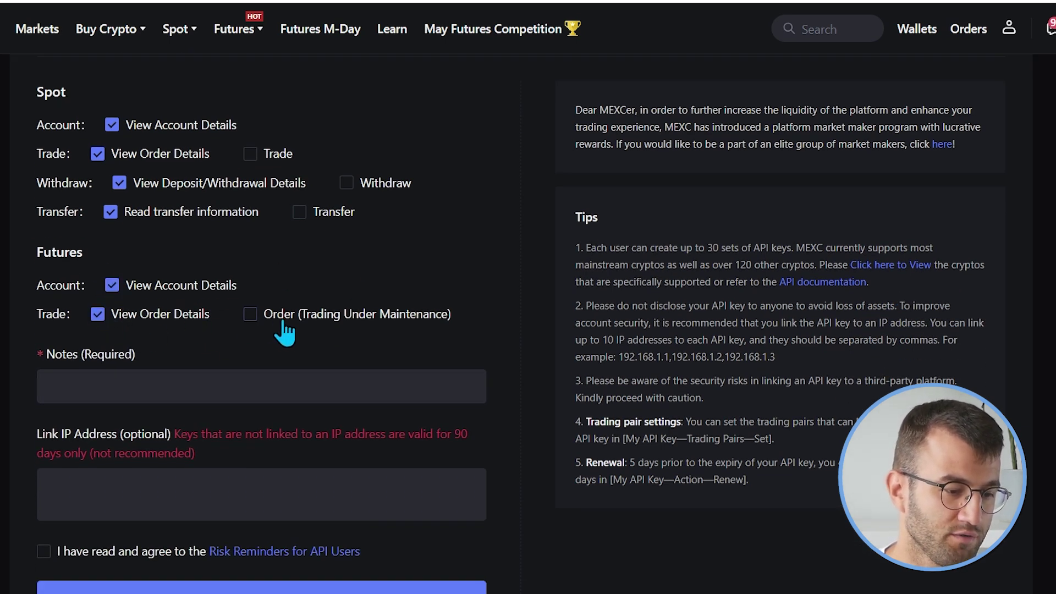
# Step: Enter the note 'koinly' and accept the API risk agreement
pyautogui.scroll(-2, 283, 363)
pyautogui.click(161, 286)
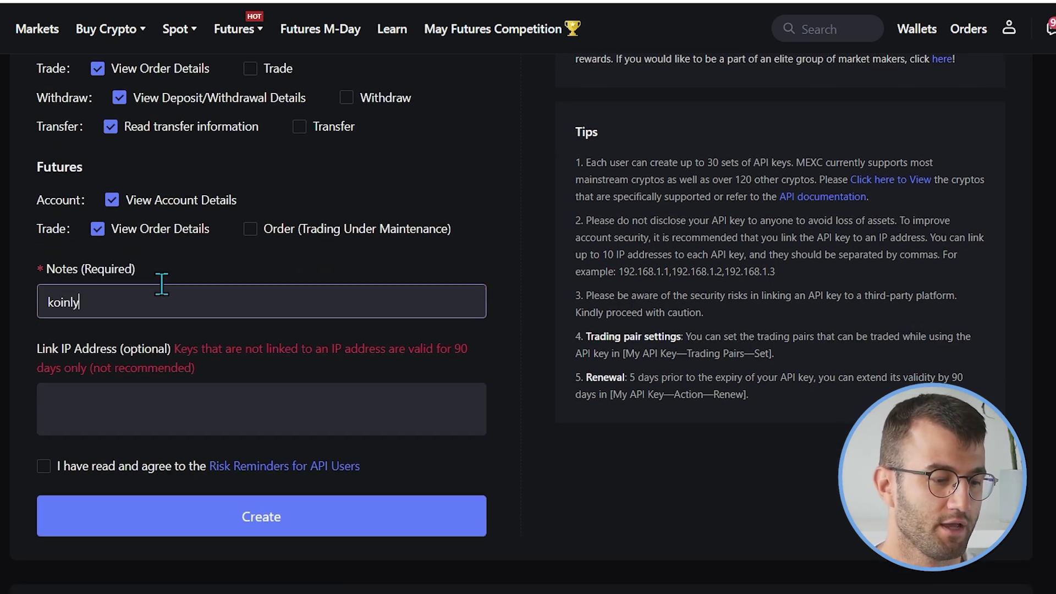
pyautogui.click(164, 412)
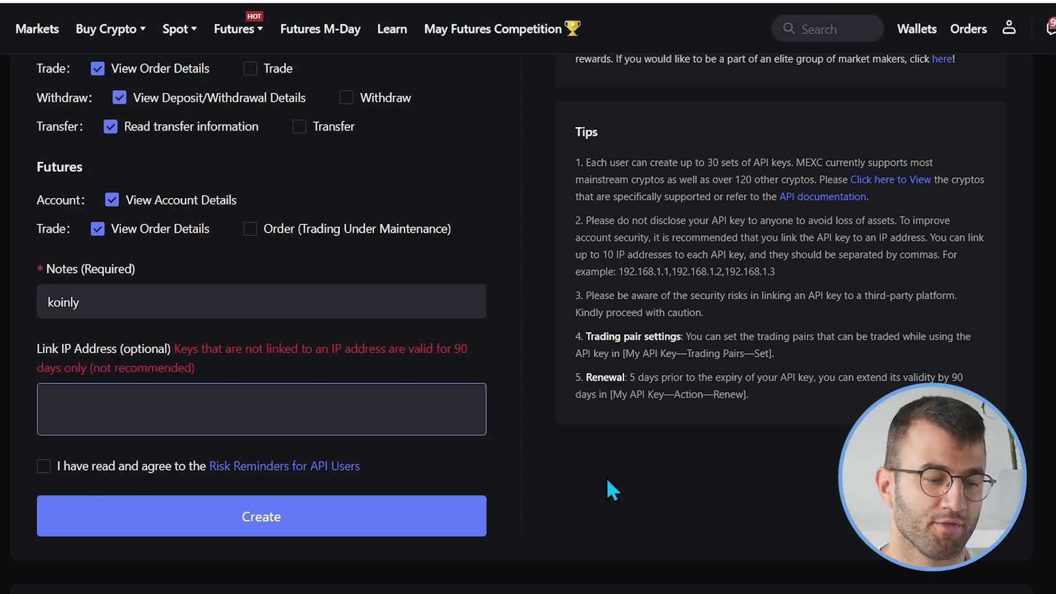
pyautogui.scroll(-2, 609, 475)
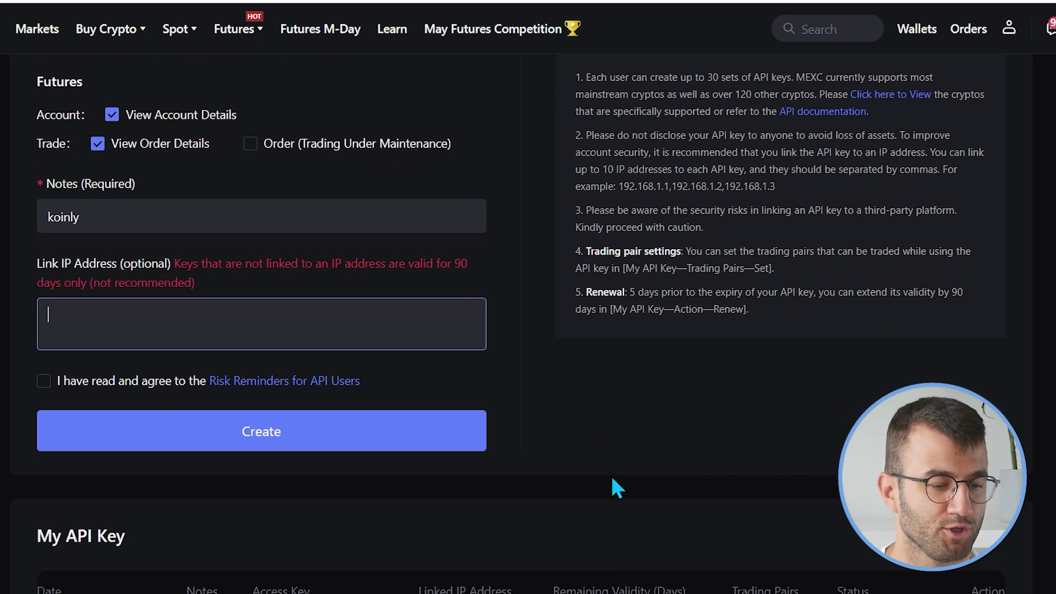
pyautogui.click(44, 381)
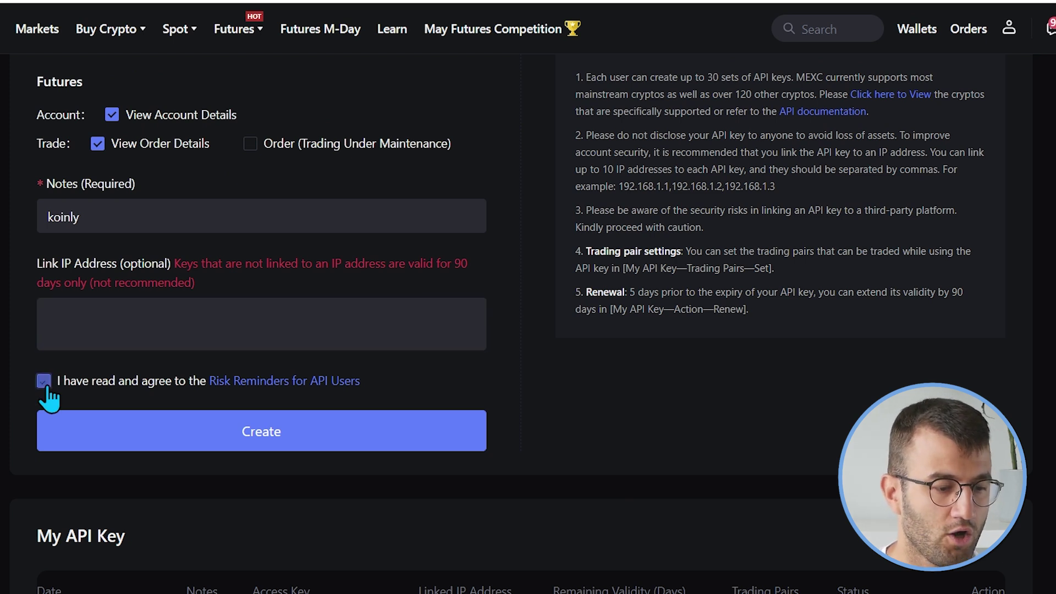
pyautogui.click(374, 429)
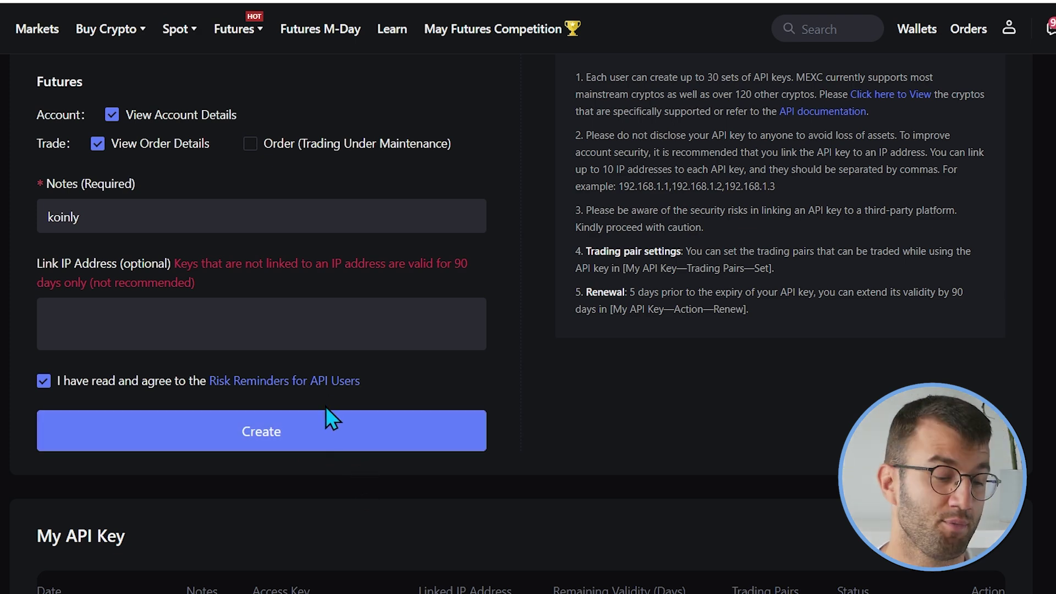
pyautogui.scroll(2, 443, 495)
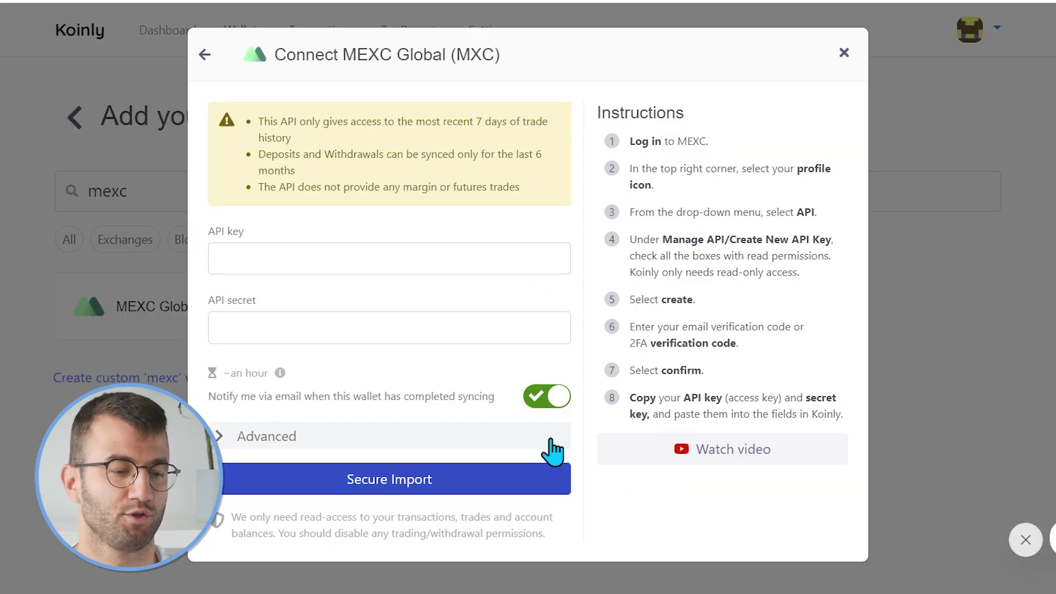
# Step: Paste the MEXC API key and secret into Koinly and submit via Secure Import
pyautogui.click(432, 261)
pyautogui.hotkey('ctrl', 'v')
pyautogui.click(424, 312)
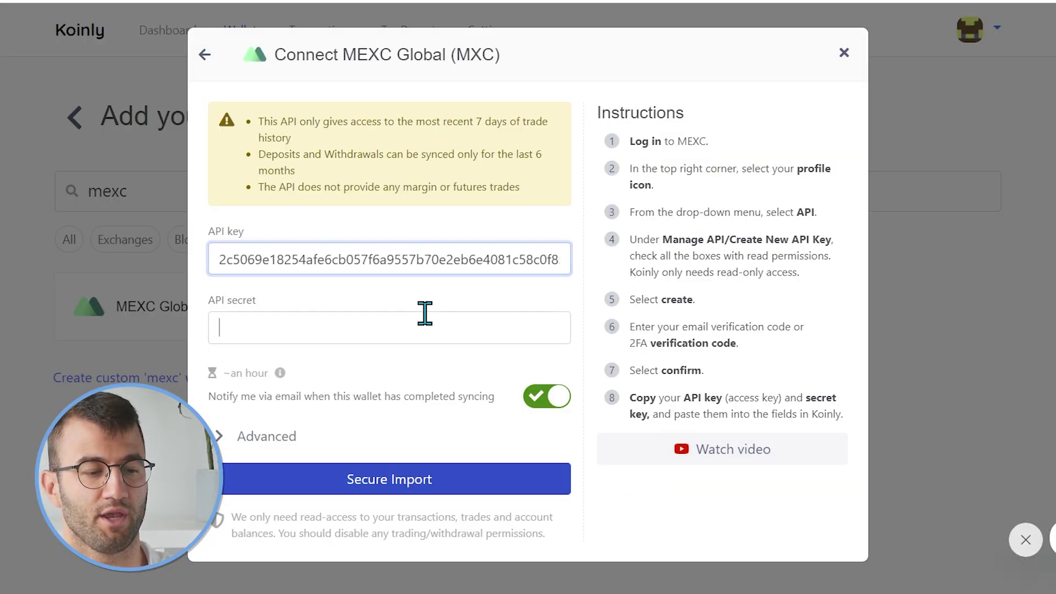
pyautogui.hotkey('ctrl', 'v')
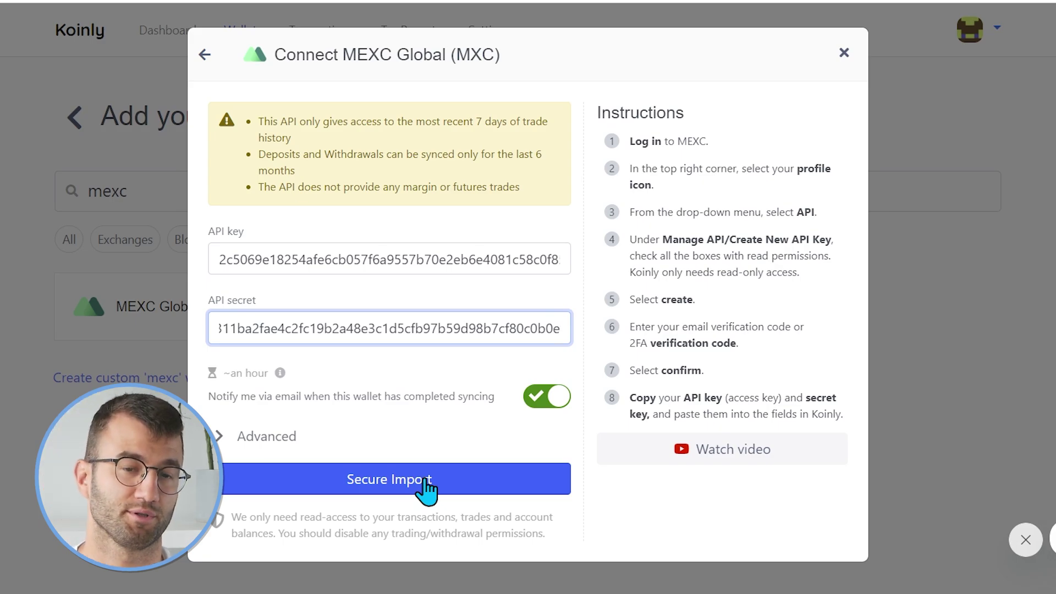
pyautogui.click(426, 487)
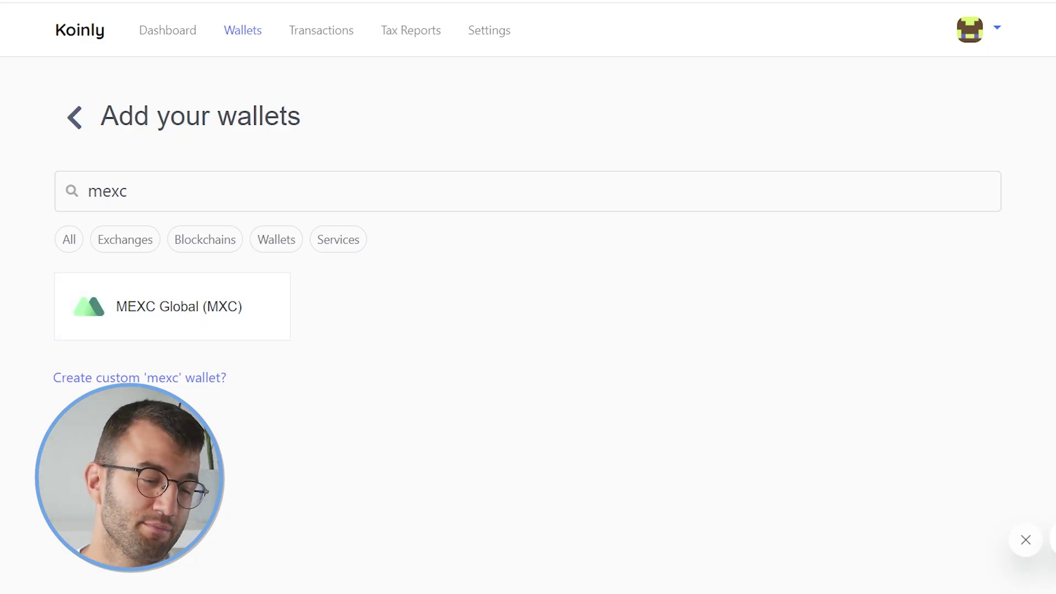
# Step: Choose Import from file for MEXC Global (MXC) and scroll through its CSV export instructions
pyautogui.click(238, 320)
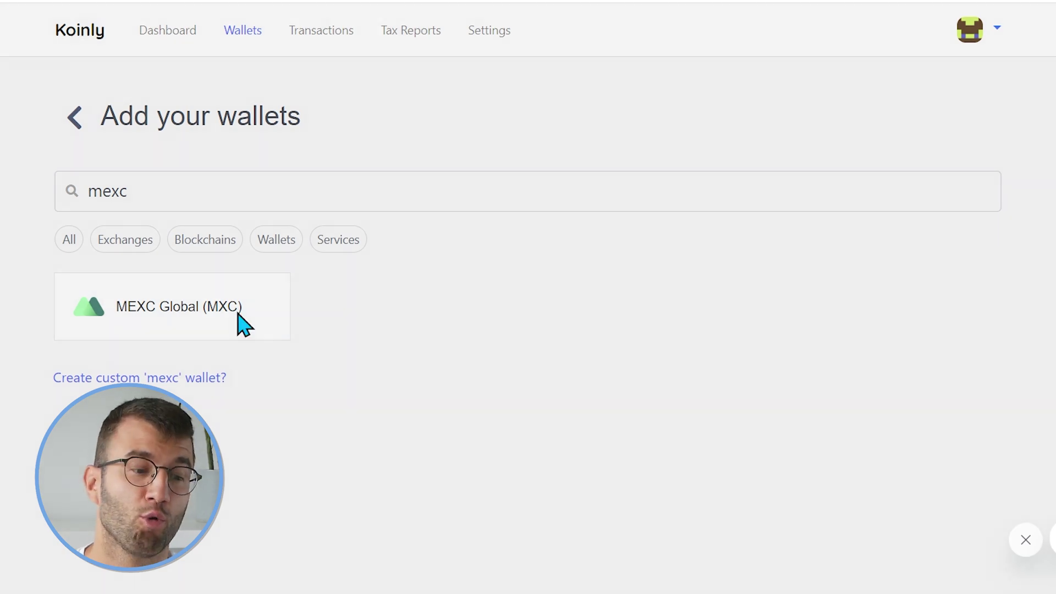
pyautogui.click(437, 338)
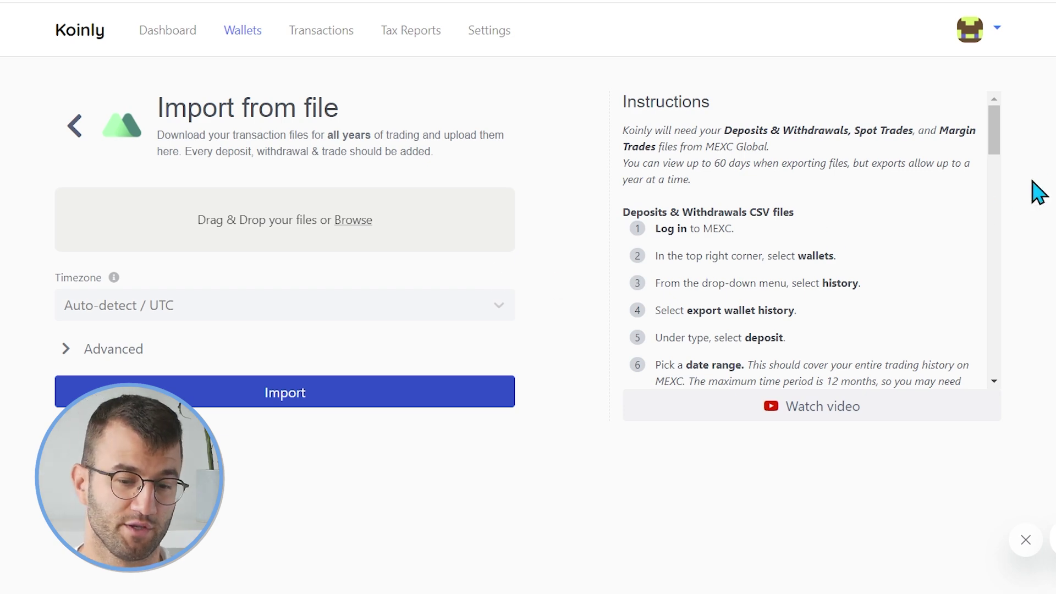
pyautogui.moveTo(995, 132); pyautogui.dragTo(1015, 231)
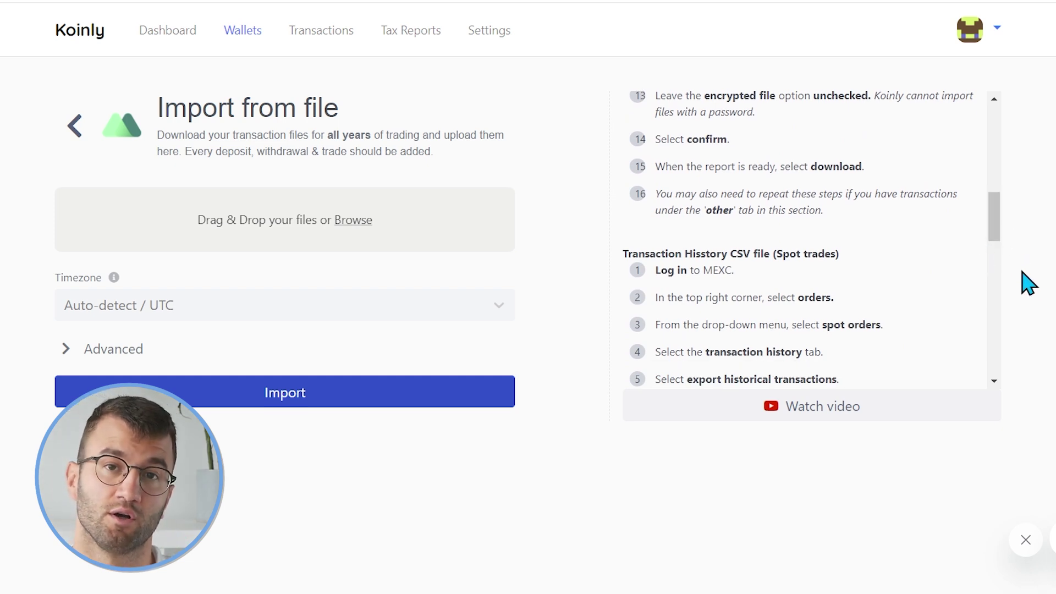
pyautogui.scroll(10, 792, 187)
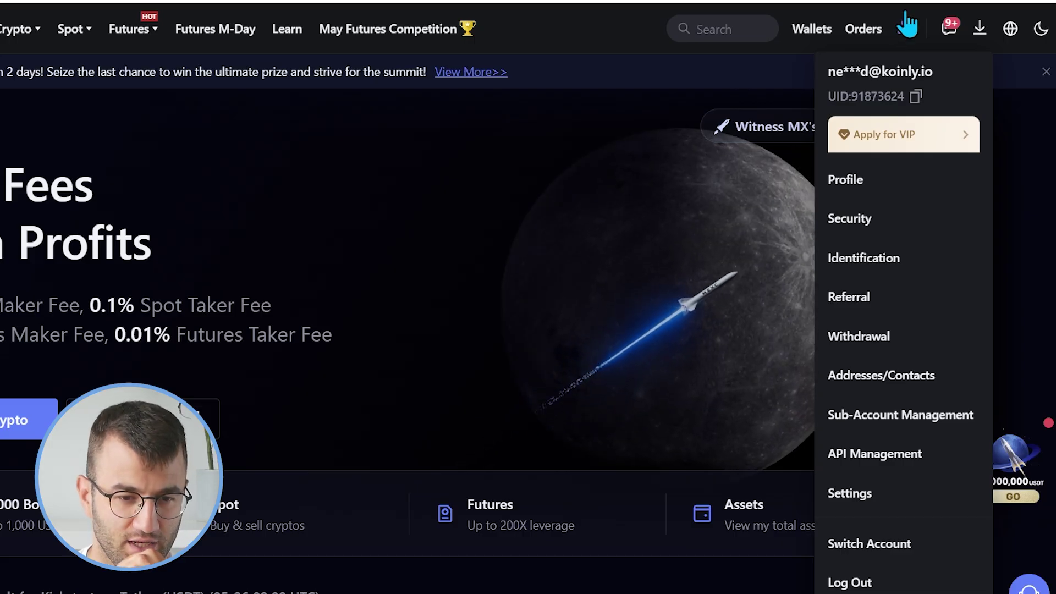
# Step: Set up a Deposit wallet-history export for 2022-12-04 to 2024-05-27 with encryption off
pyautogui.moveTo(812, 34)
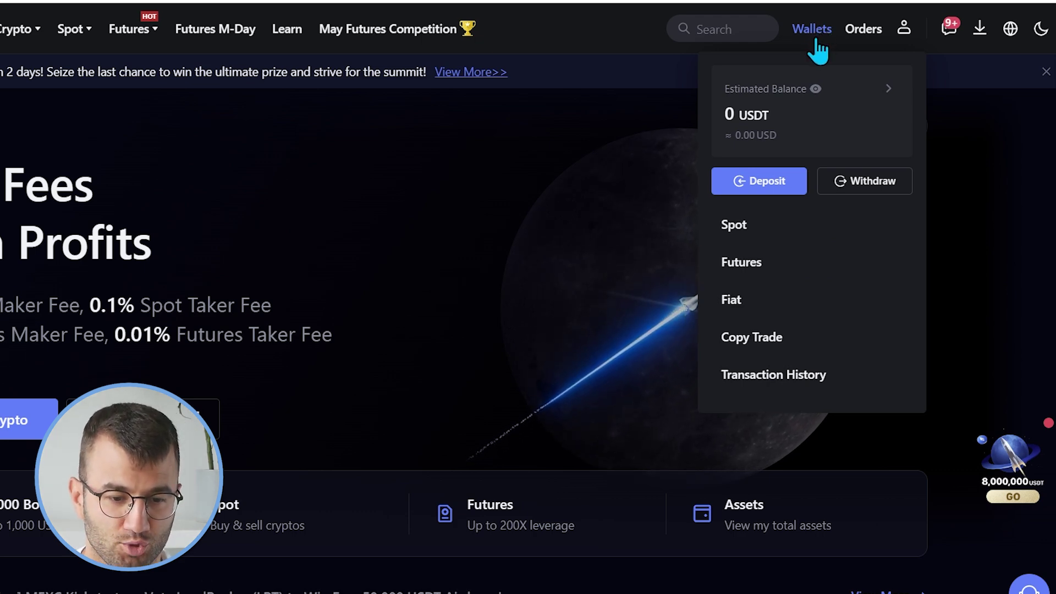
pyautogui.click(862, 376)
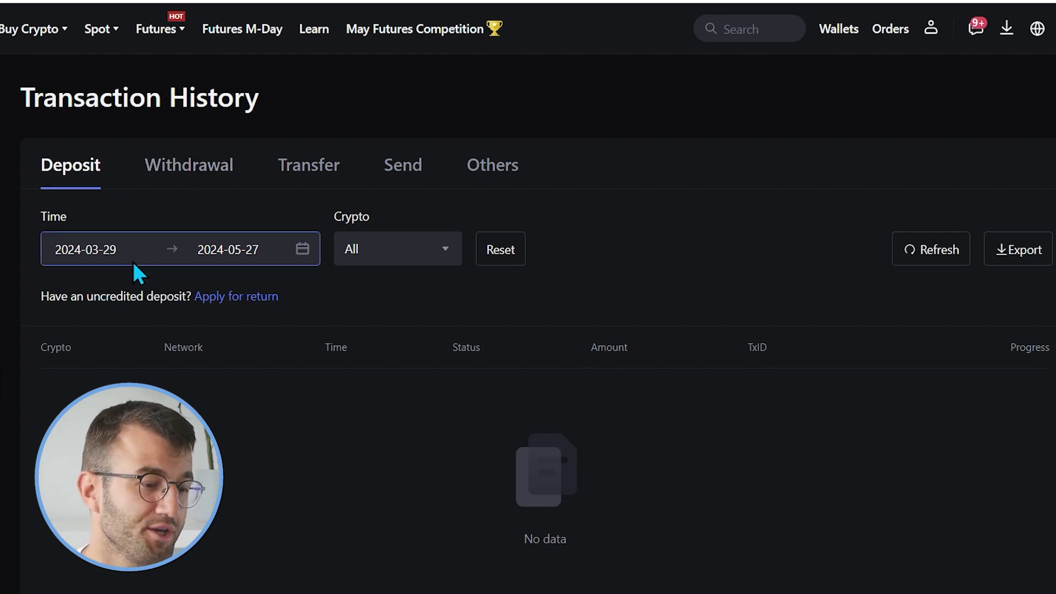
pyautogui.click(1019, 252)
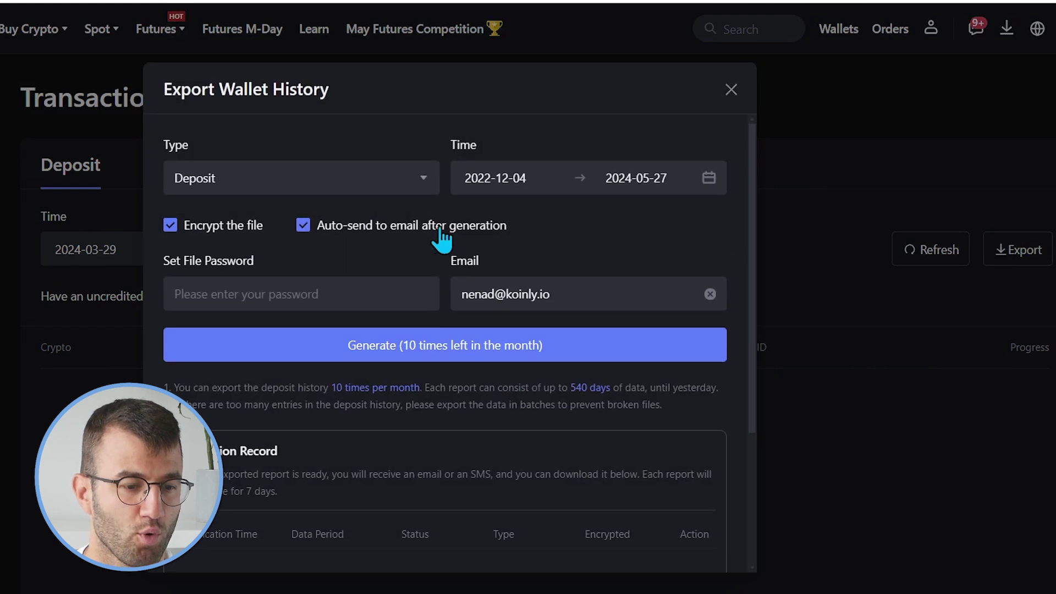
pyautogui.click(407, 174)
pyautogui.click(541, 179)
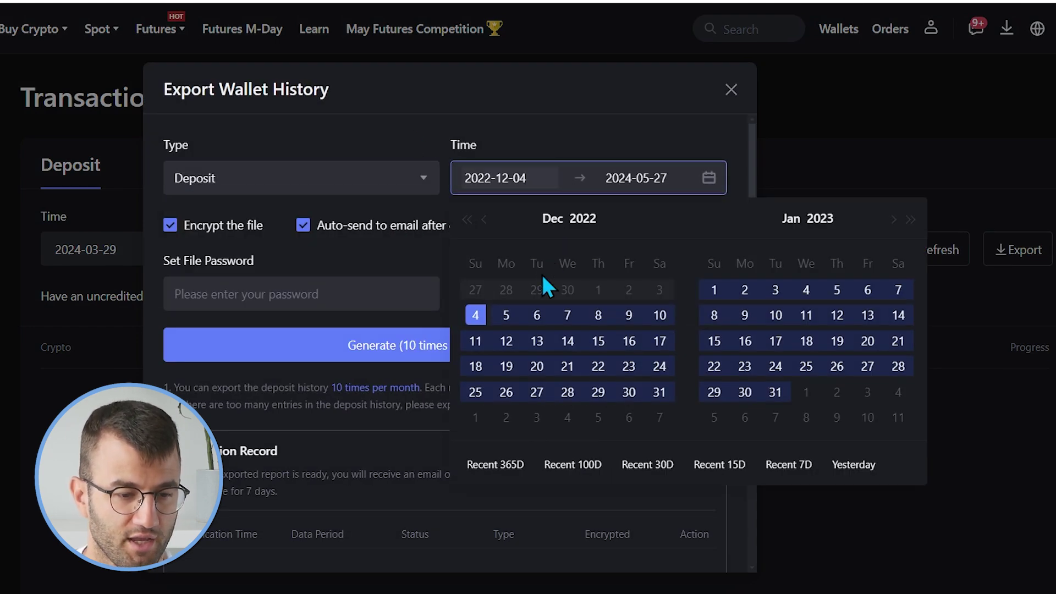
pyautogui.click(540, 84)
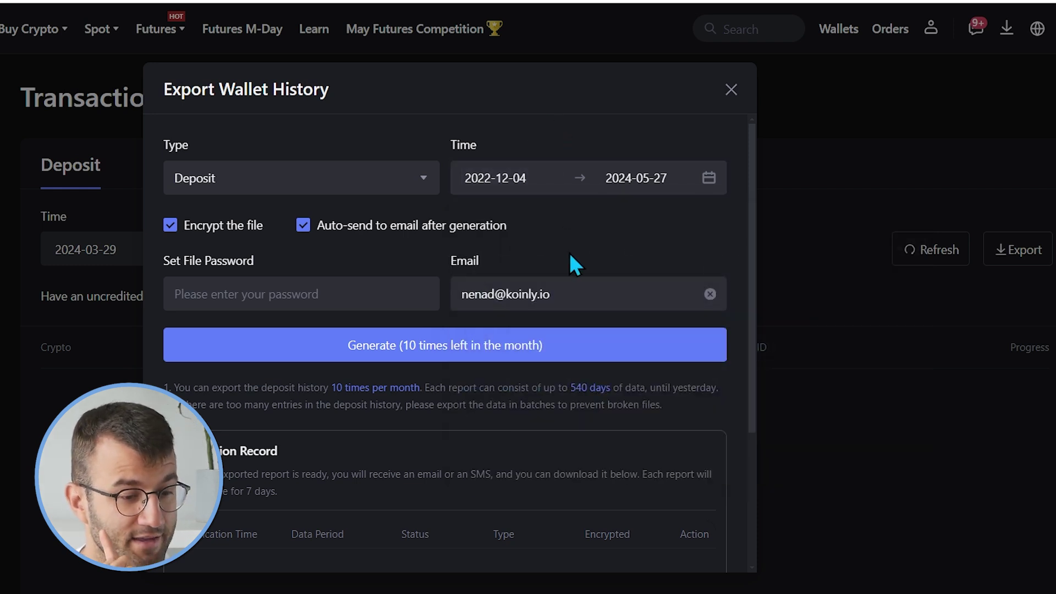
pyautogui.click(229, 227)
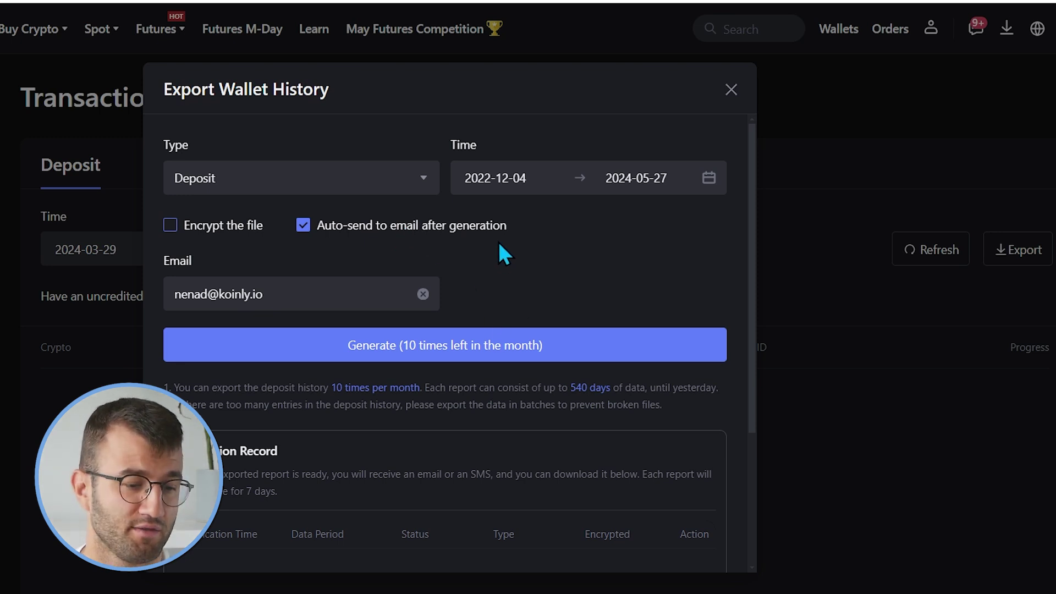
# Step: Change the wallet-history export type from Deposit to Withdraw
pyautogui.scroll(-3, 502, 246)
pyautogui.scroll(2, 497, 313)
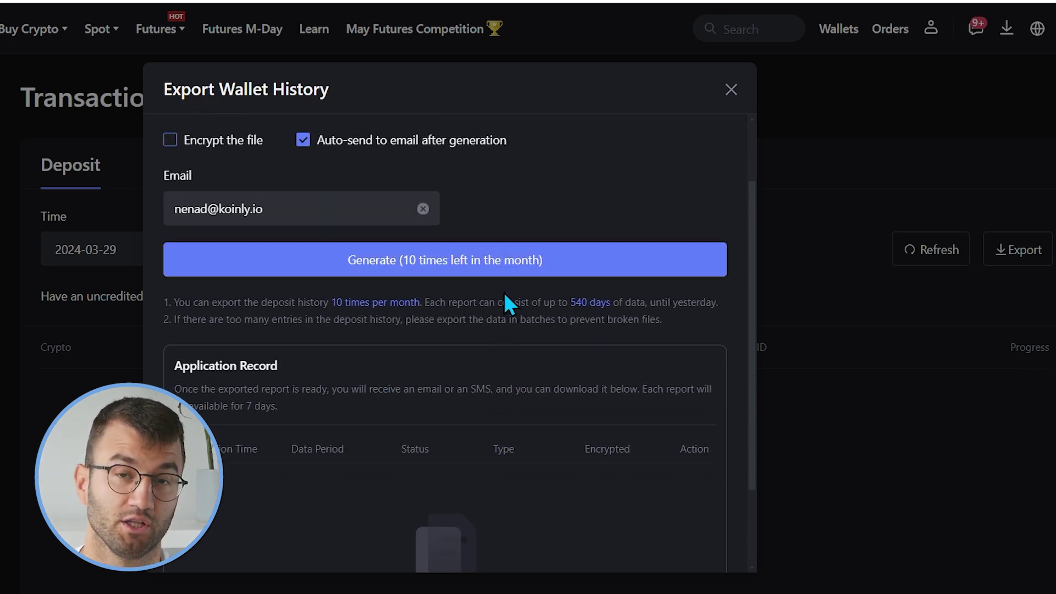
pyautogui.scroll(2, 497, 328)
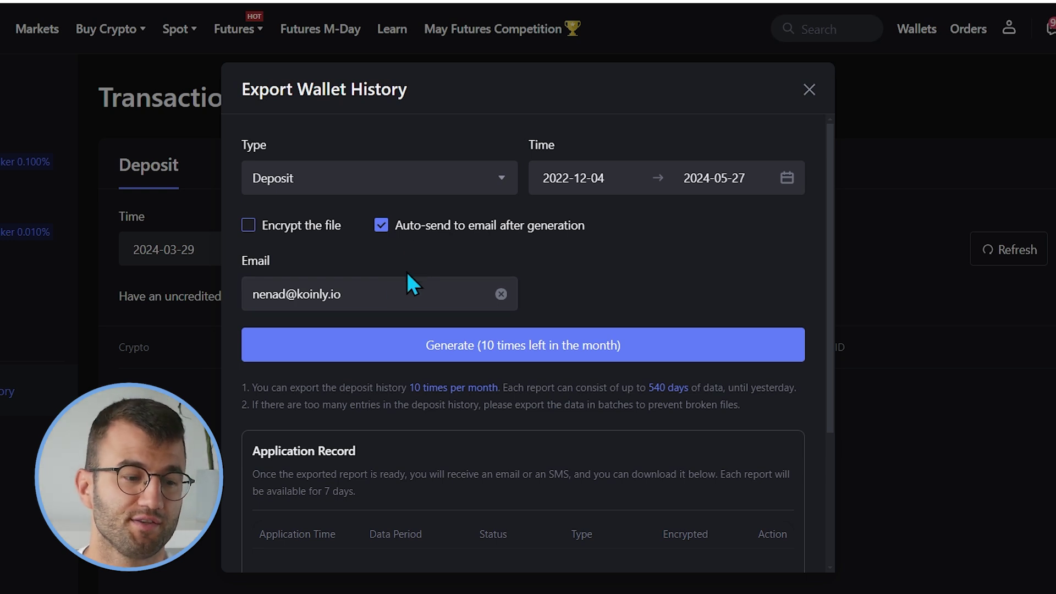
pyautogui.click(355, 177)
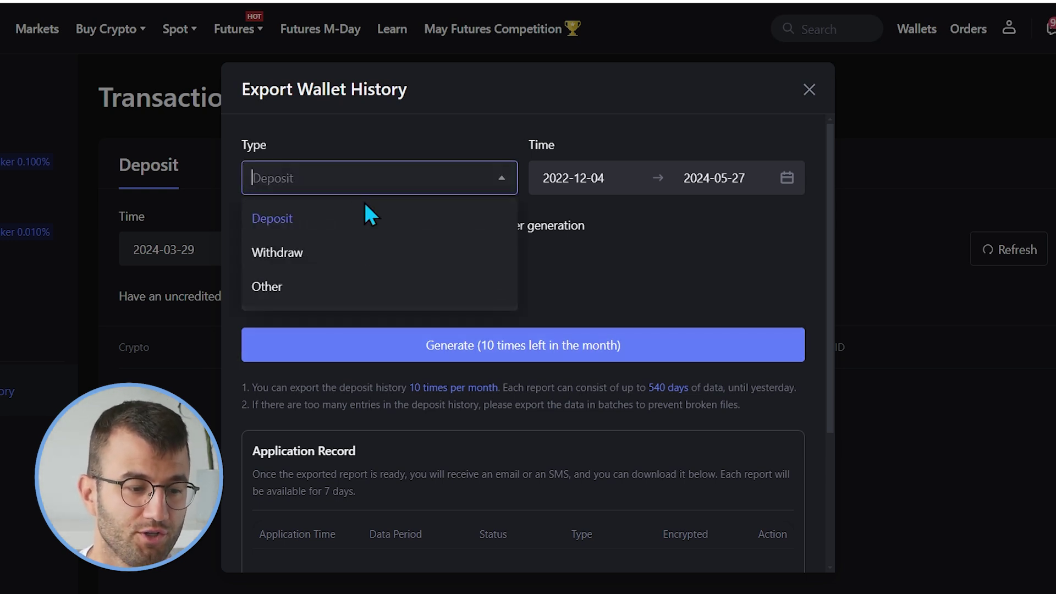
pyautogui.click(367, 258)
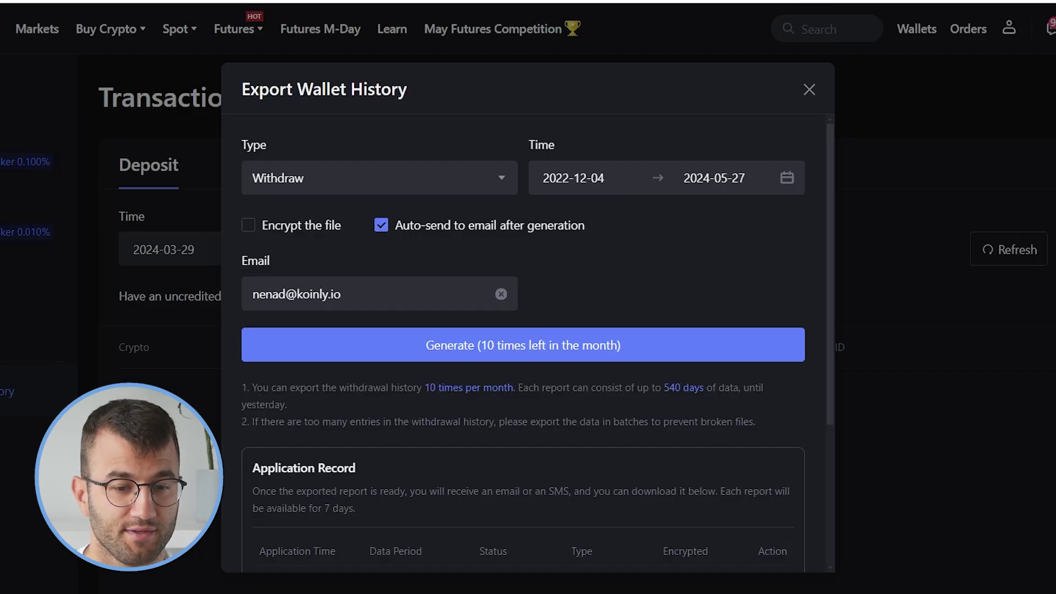
# Step: Close the wallet export form and open the Spot Orders Trade History export form
pyautogui.click(1004, 174)
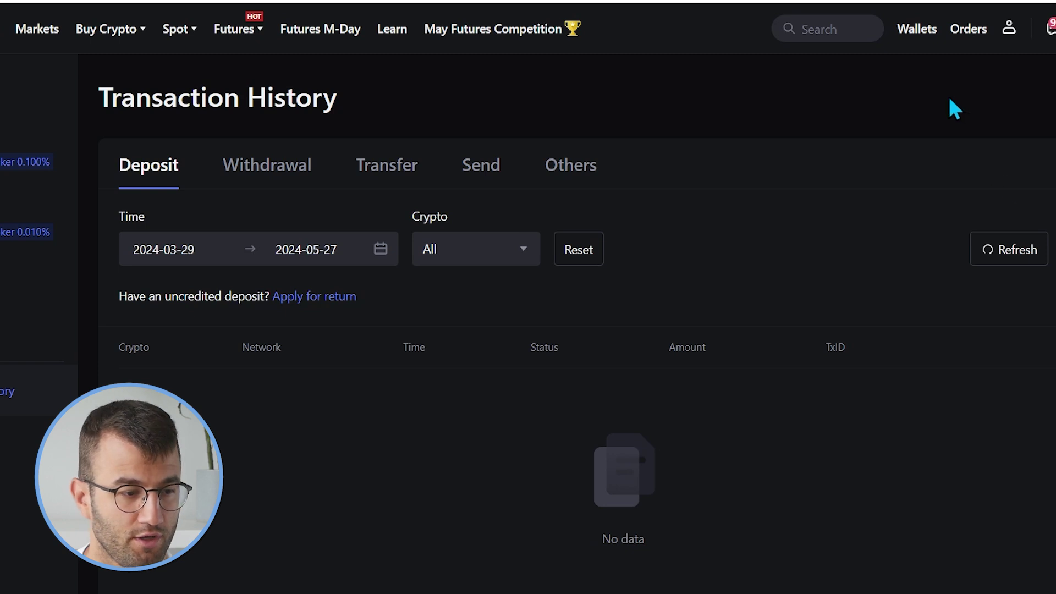
pyautogui.moveTo(968, 34)
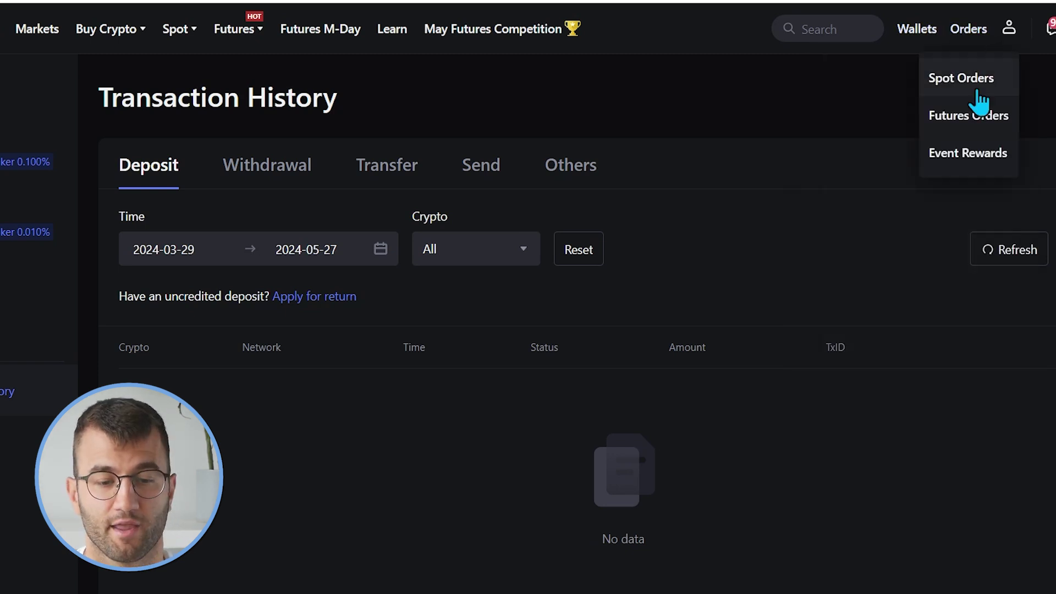
pyautogui.click(961, 78)
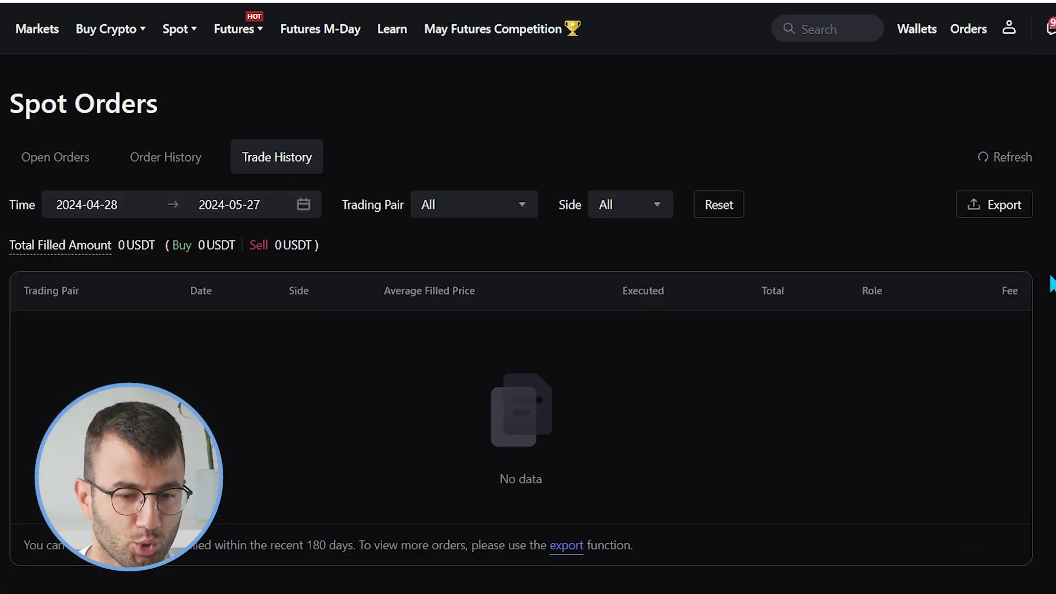
pyautogui.click(1005, 215)
# Step: Keep trading pair and side set to All and confirm the export time range
pyautogui.click(457, 148)
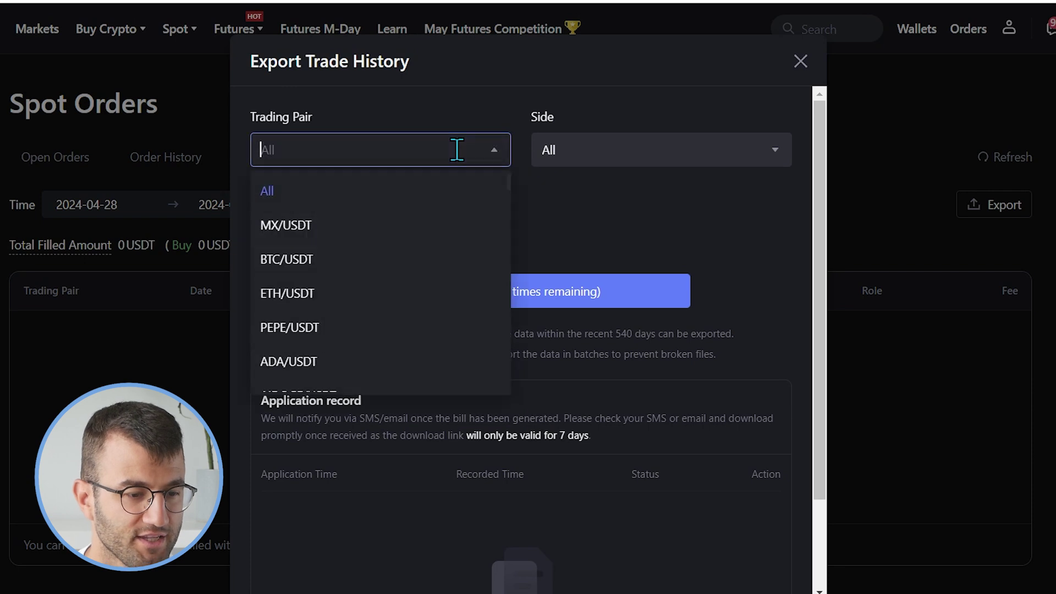
pyautogui.click(449, 192)
pyautogui.click(633, 161)
pyautogui.click(610, 187)
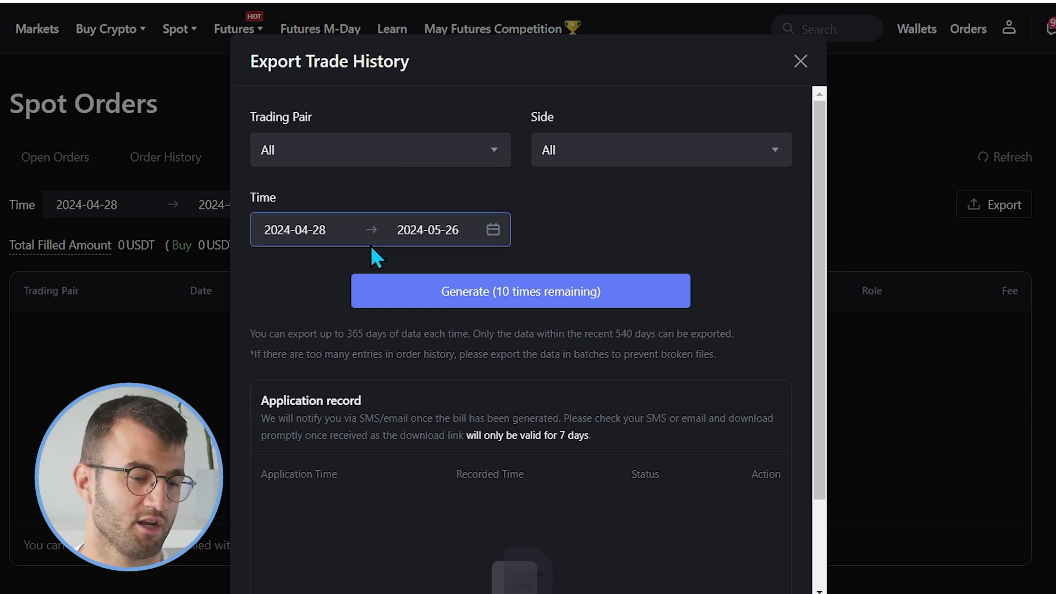
pyautogui.click(328, 238)
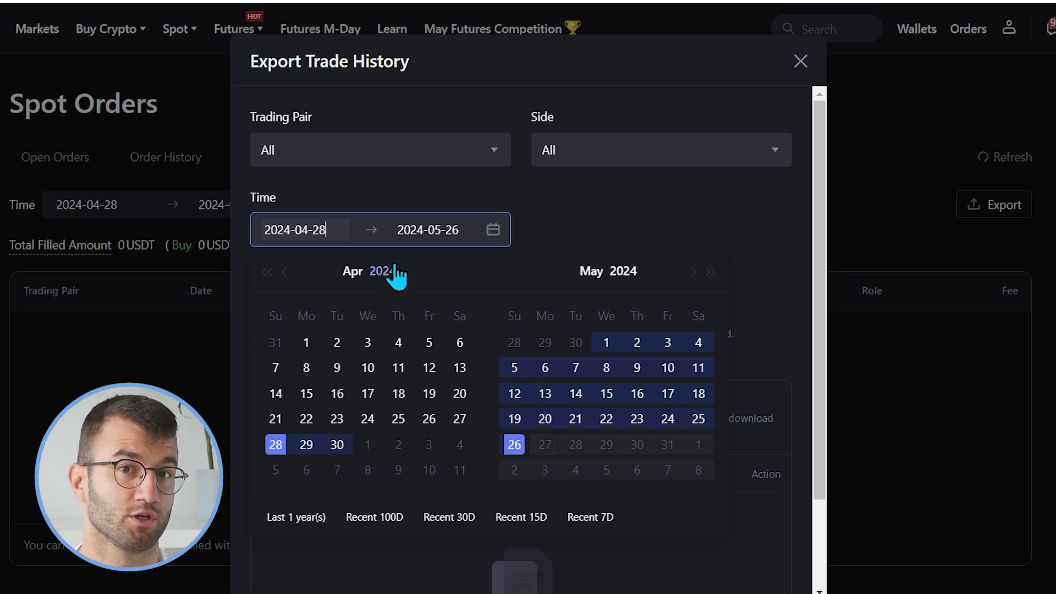
pyautogui.click(705, 222)
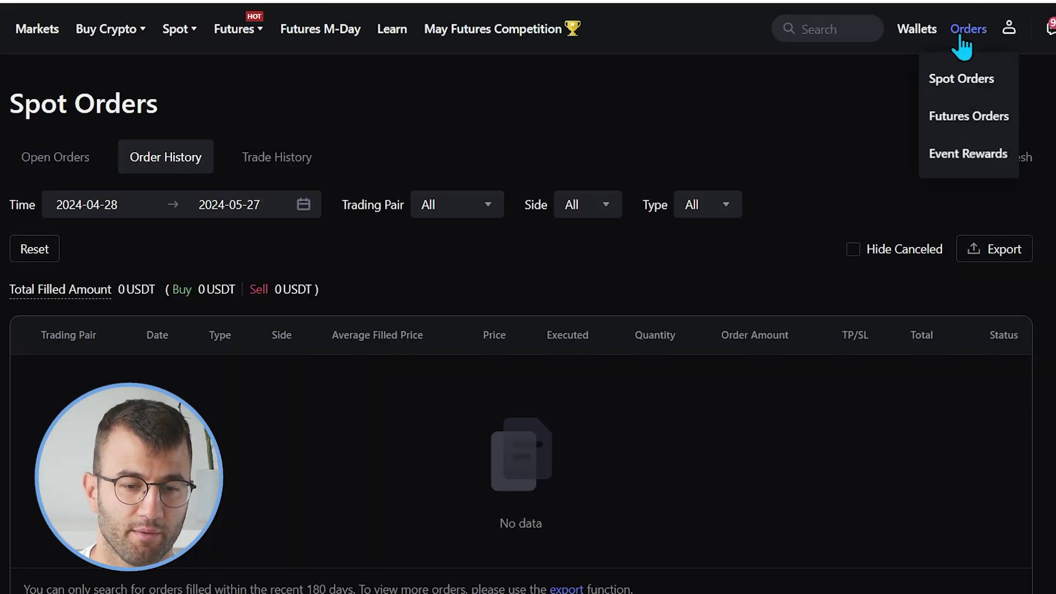
# Step: Export MEXC futures order history for the last 360 days, 2023-06-02 to 2024-05-26
pyautogui.moveTo(964, 43)
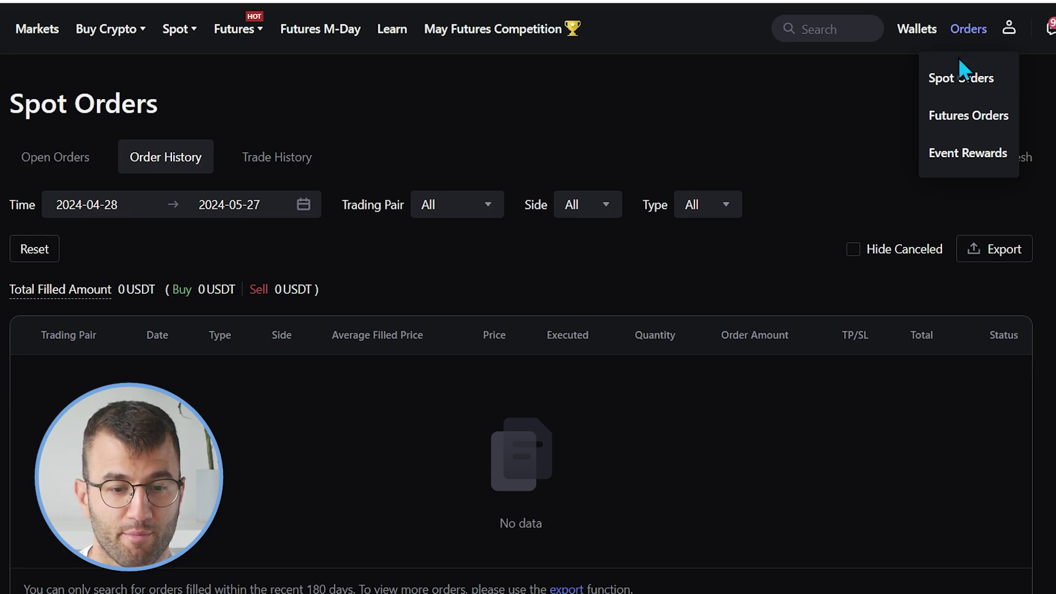
pyautogui.click(968, 116)
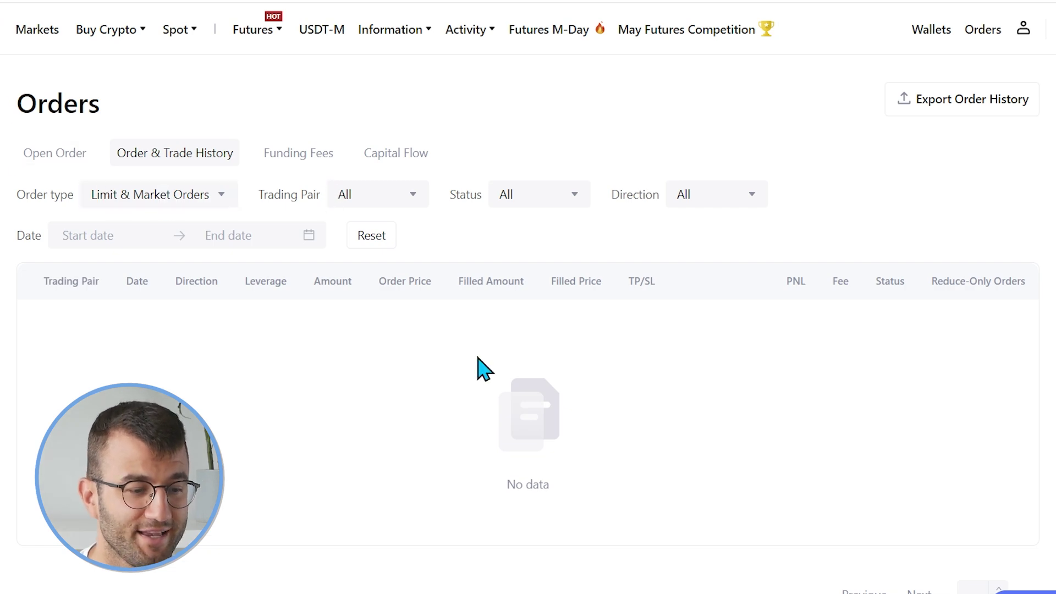
pyautogui.click(942, 110)
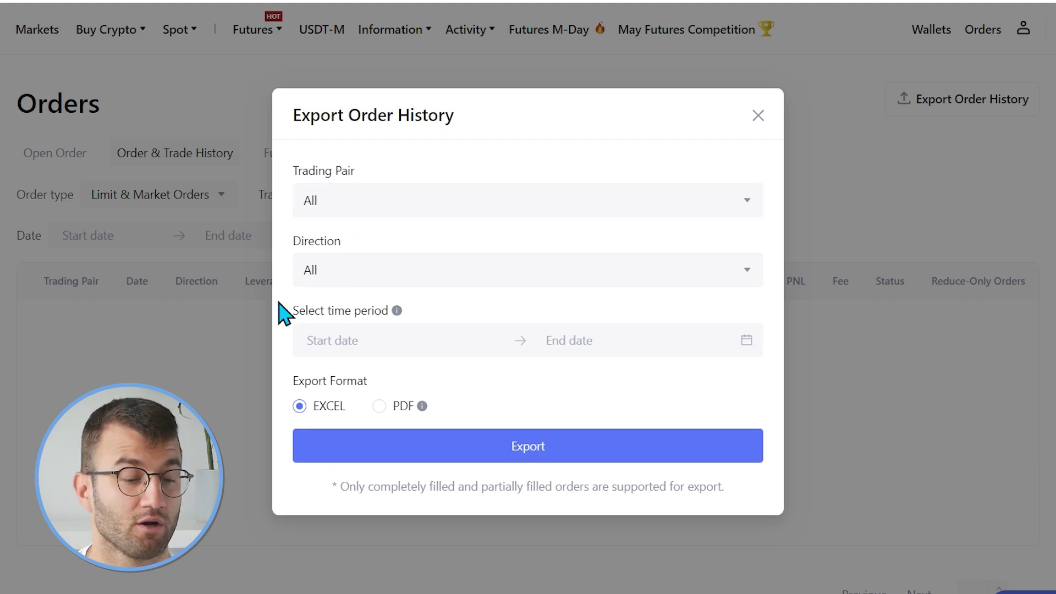
pyautogui.click(394, 339)
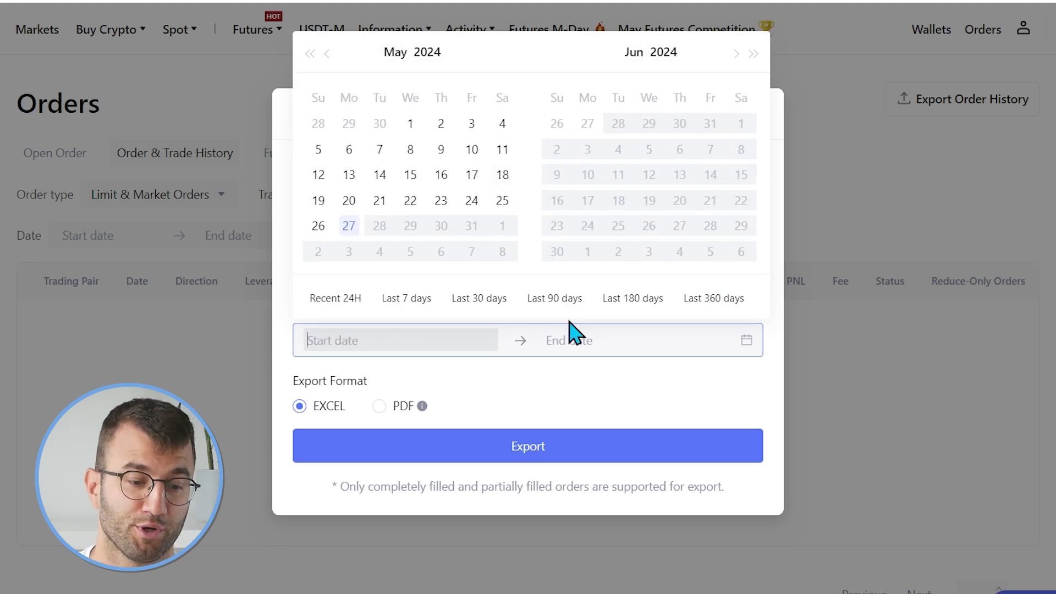
pyautogui.click(721, 301)
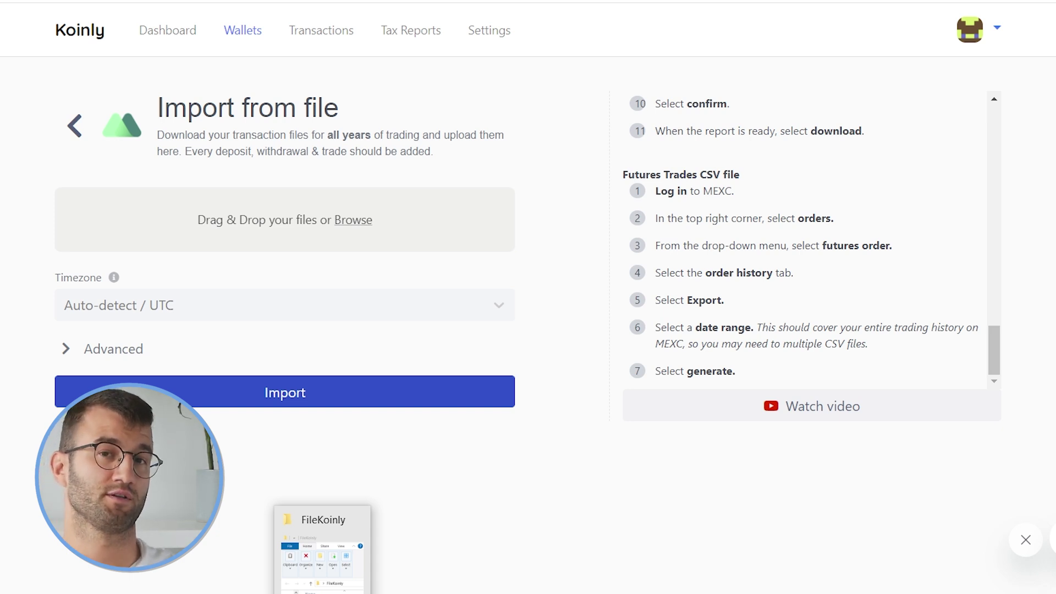
# Step: Drag the downloaded MEXC transaction CSV into Koinly's upload zone and import it
pyautogui.click(314, 591)
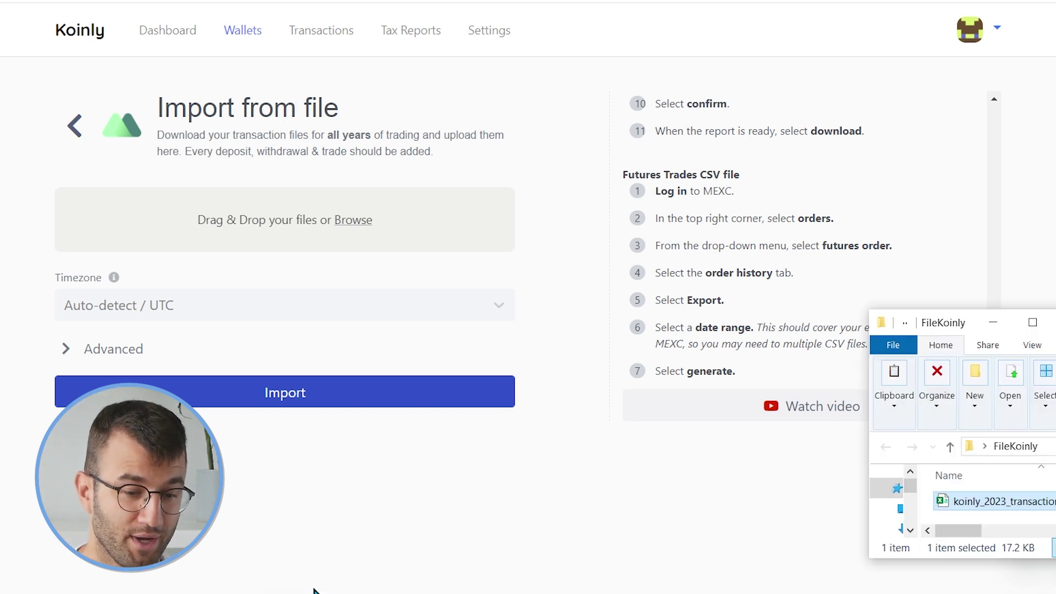
pyautogui.moveTo(1006, 502); pyautogui.dragTo(357, 211)
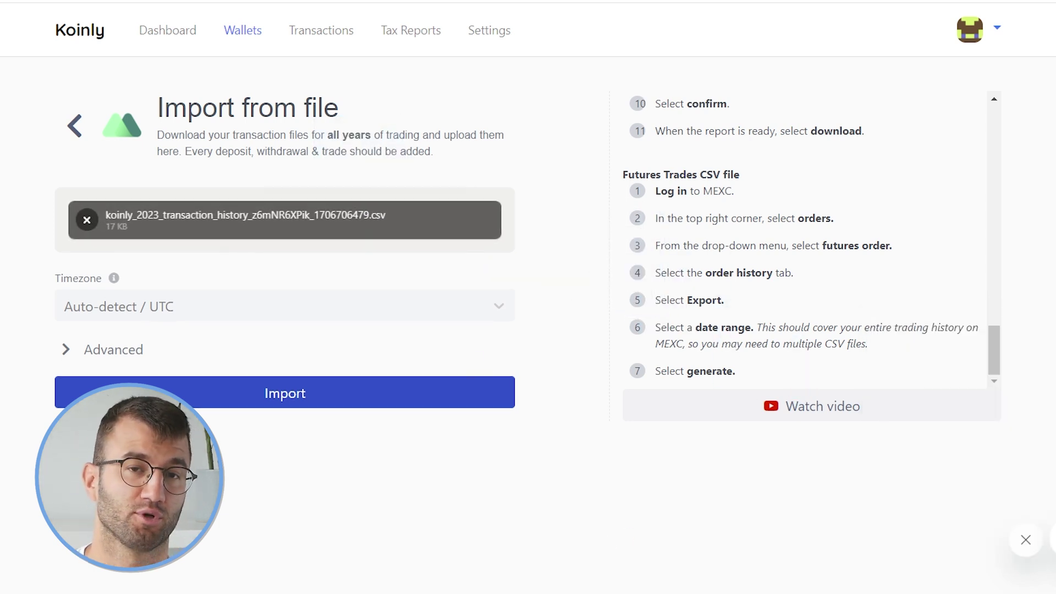
pyautogui.click(361, 407)
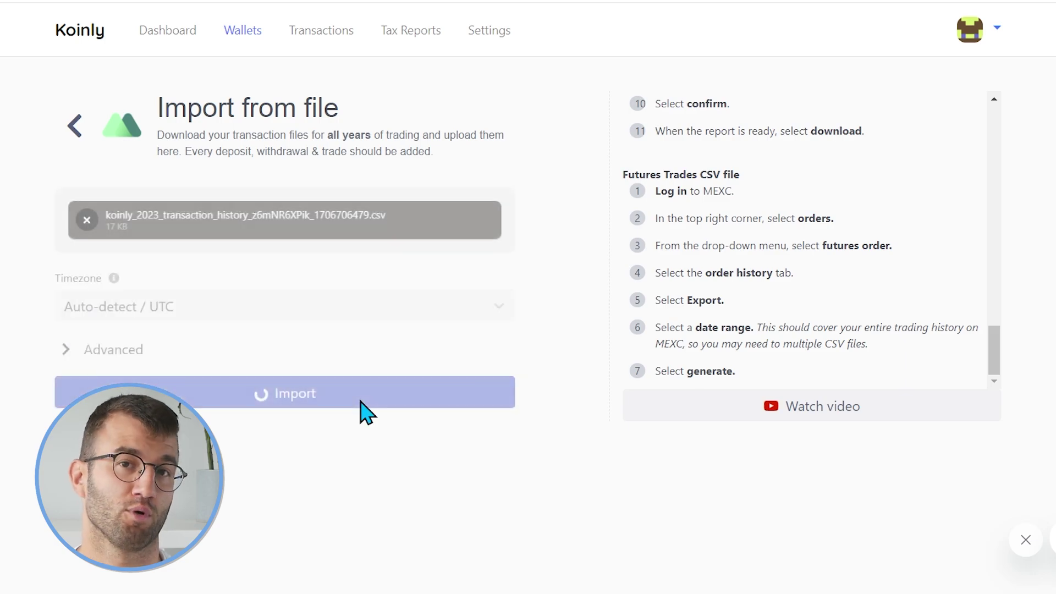
# Step: Filter Transactions to the MEXC Global (MXC) wallet and review the 123 entries
pyautogui.click(316, 33)
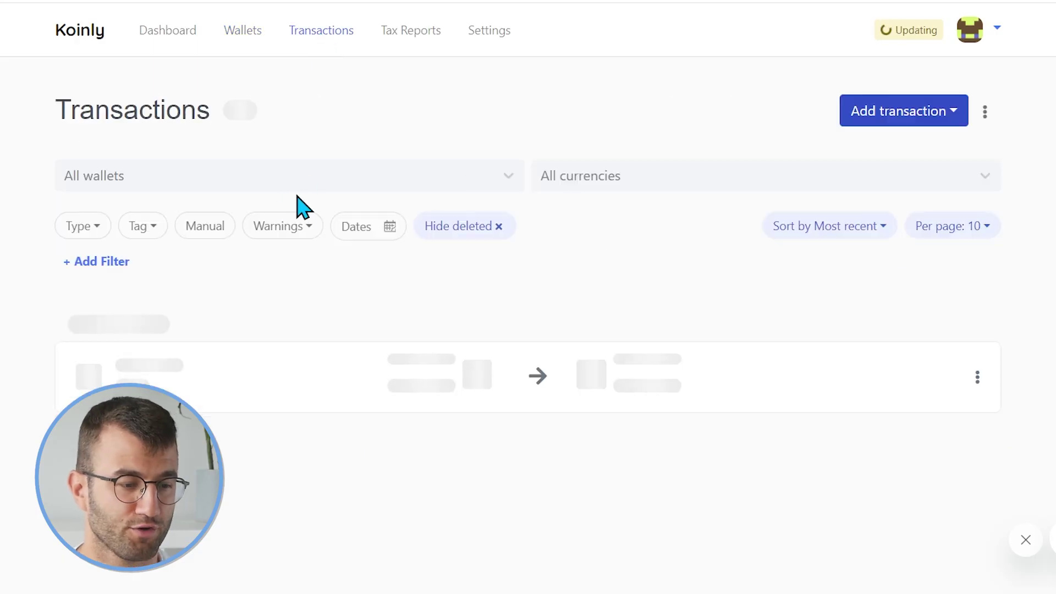
pyautogui.click(275, 187)
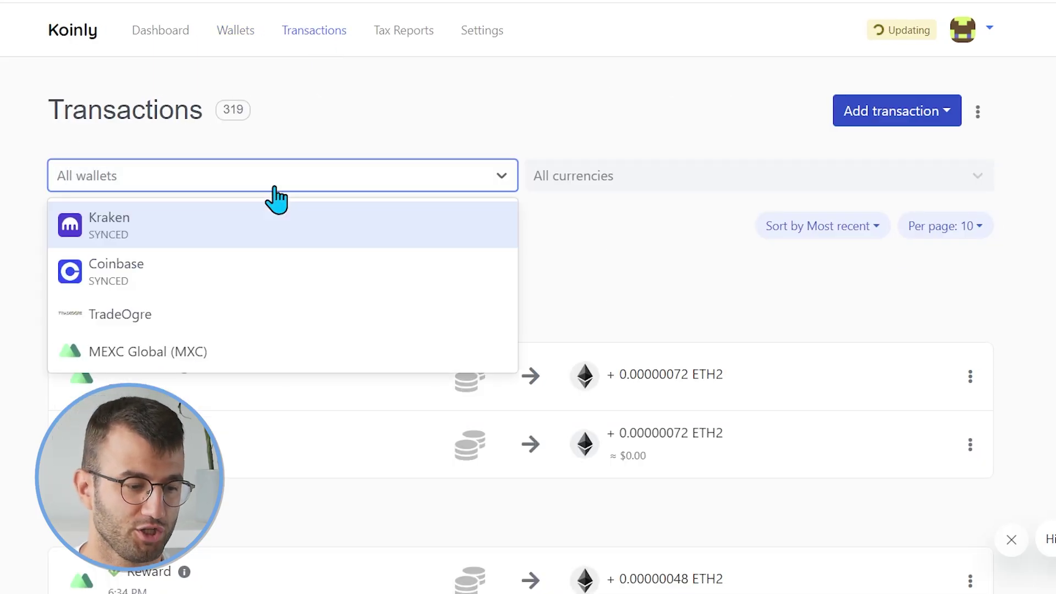
pyautogui.write('mexc')
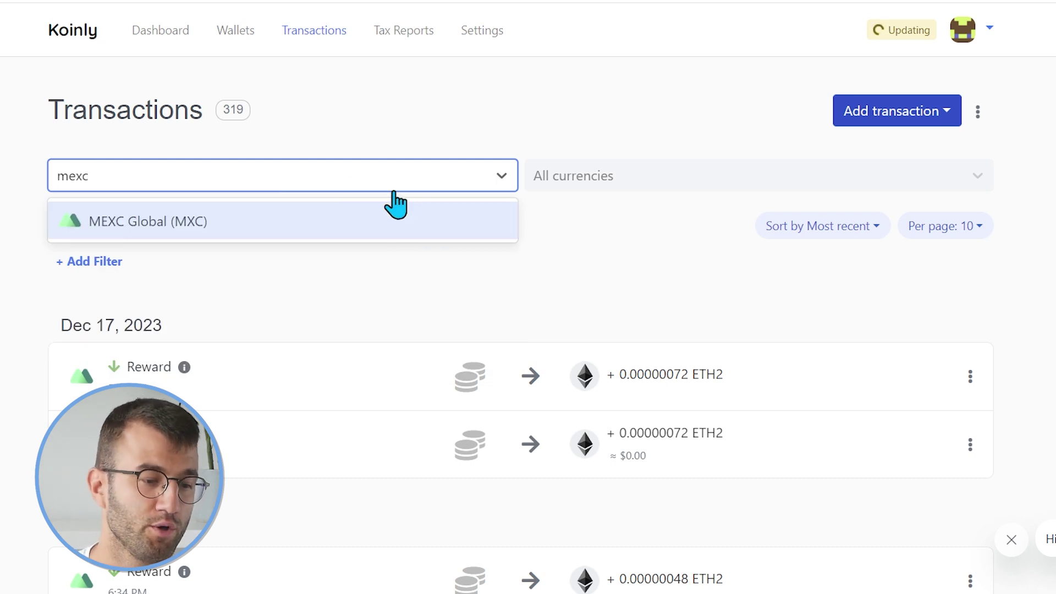
pyautogui.click(393, 219)
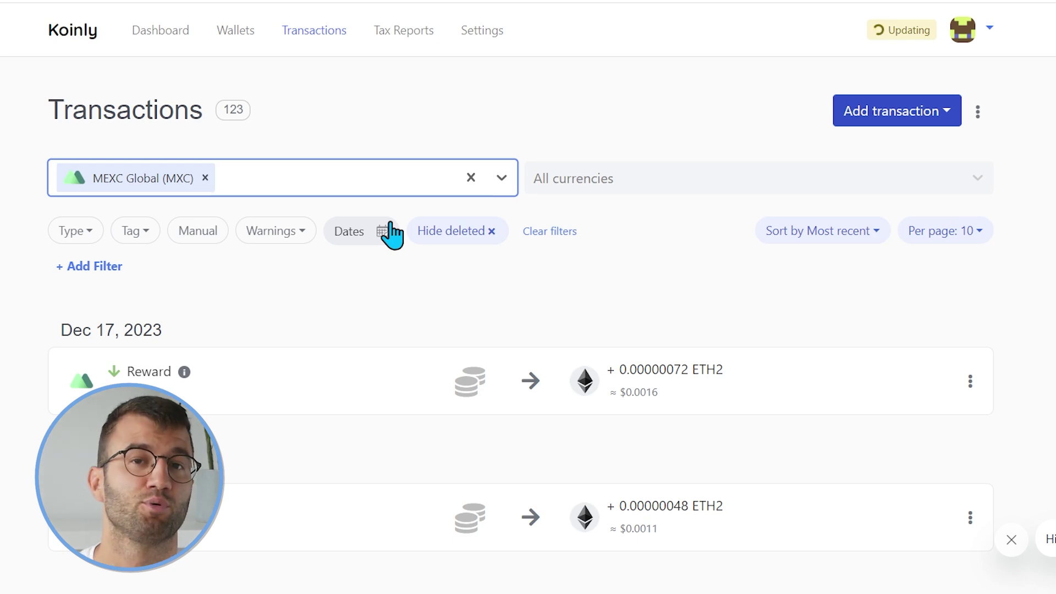
pyautogui.scroll(-8, 955, 258)
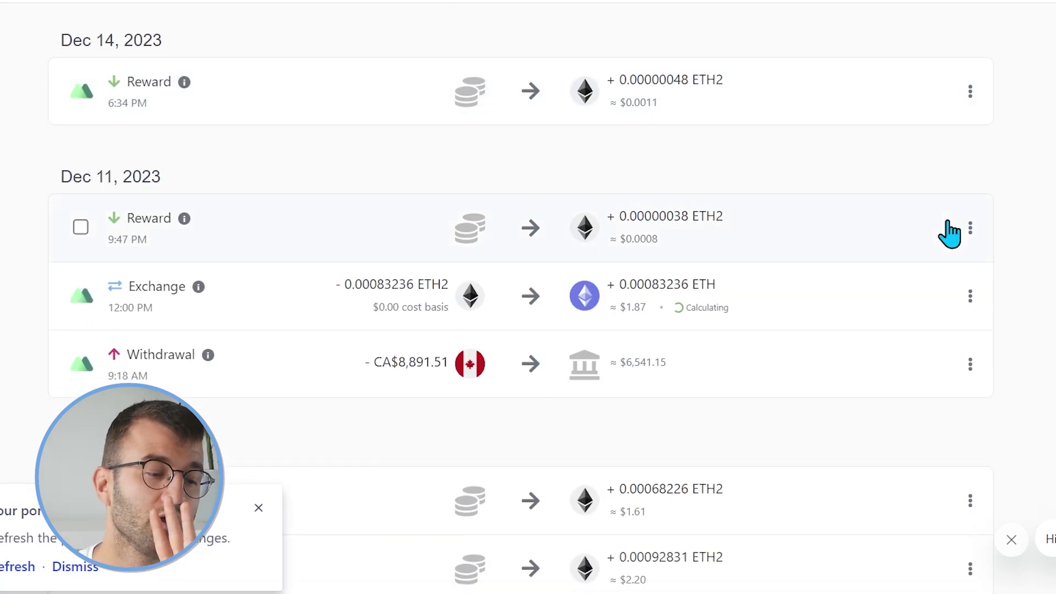
pyautogui.scroll(-6, 849, 311)
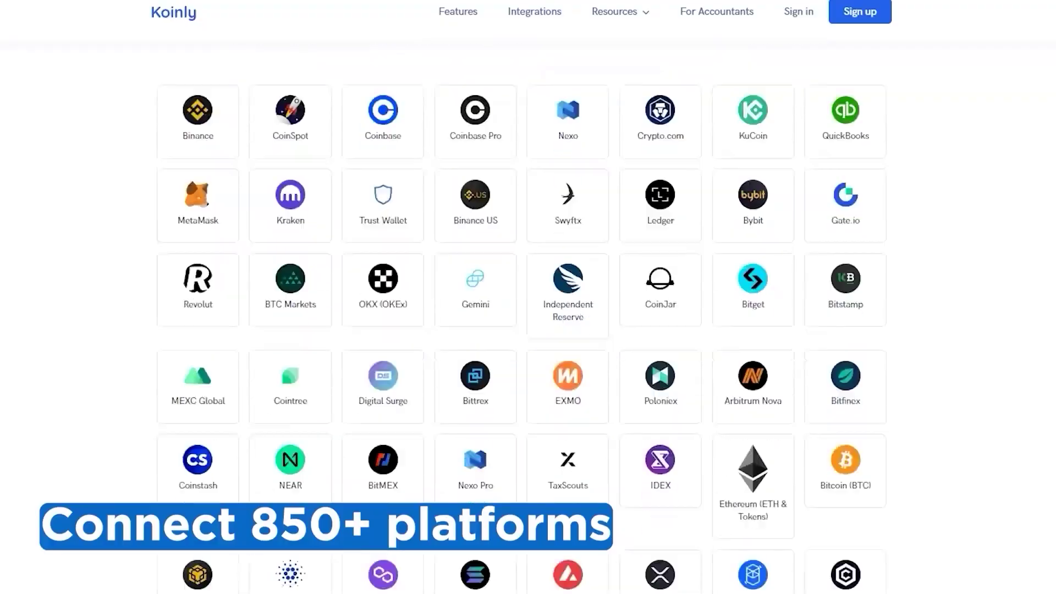
pyautogui.scroll(-5, 523, 317)
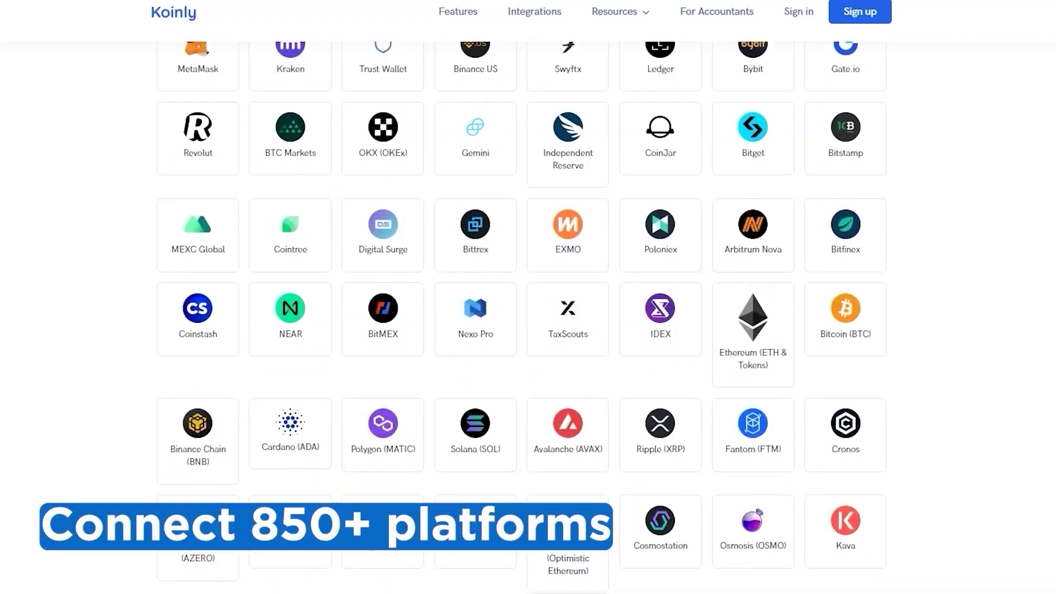
pyautogui.scroll(-10, 522, 317)
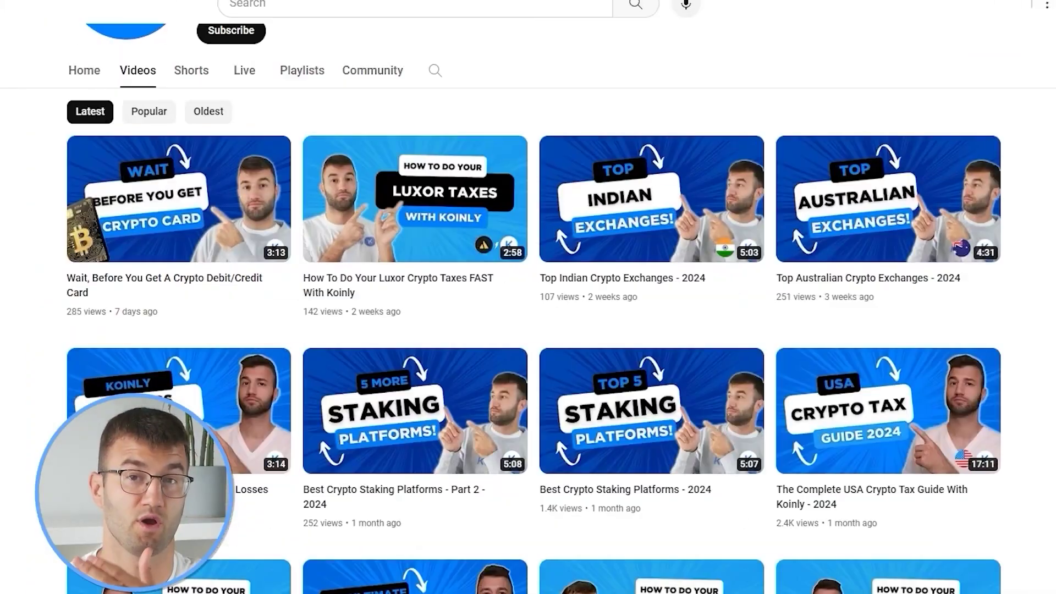
pyautogui.scroll(-6, 528, 317)
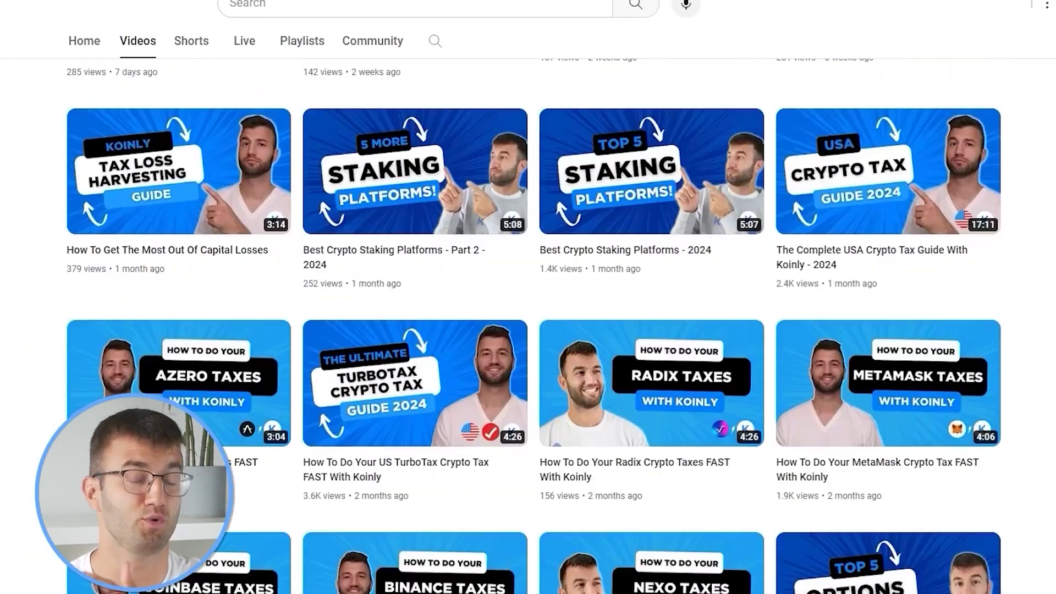
pyautogui.scroll(-3, 528, 317)
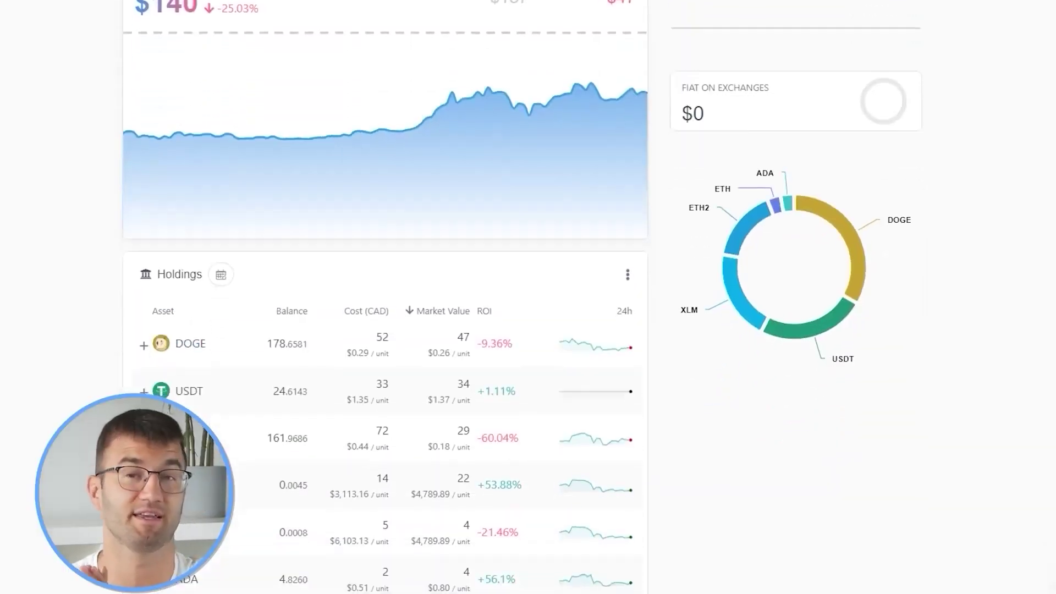
pyautogui.scroll(-1, 479, 297)
pyautogui.moveTo(809, 187)
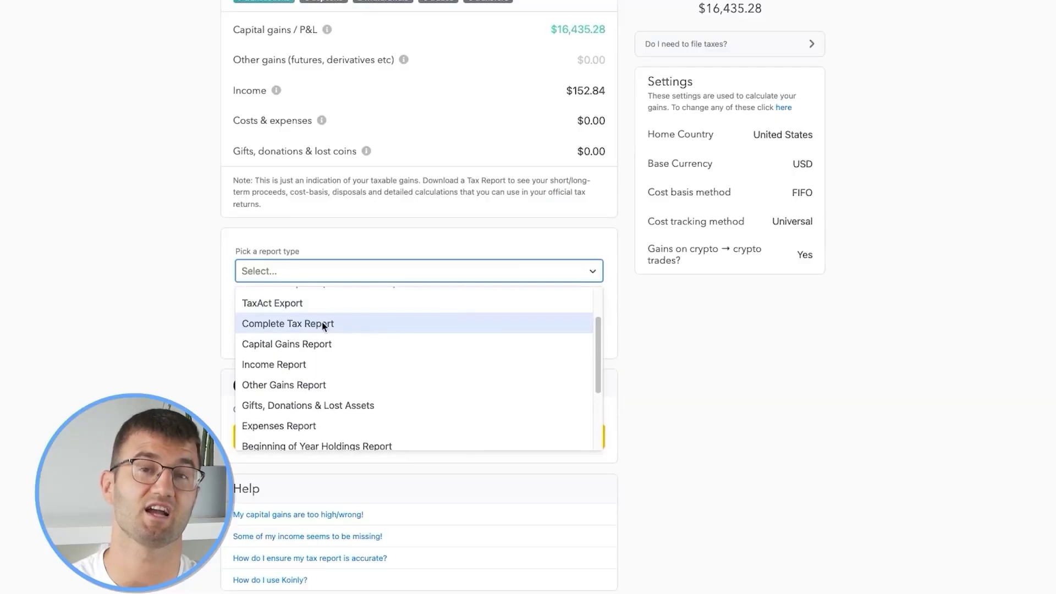
# Step: Download the Complete Tax Report, showing 2 disposals and $16,435.28 net gains
pyautogui.click(322, 325)
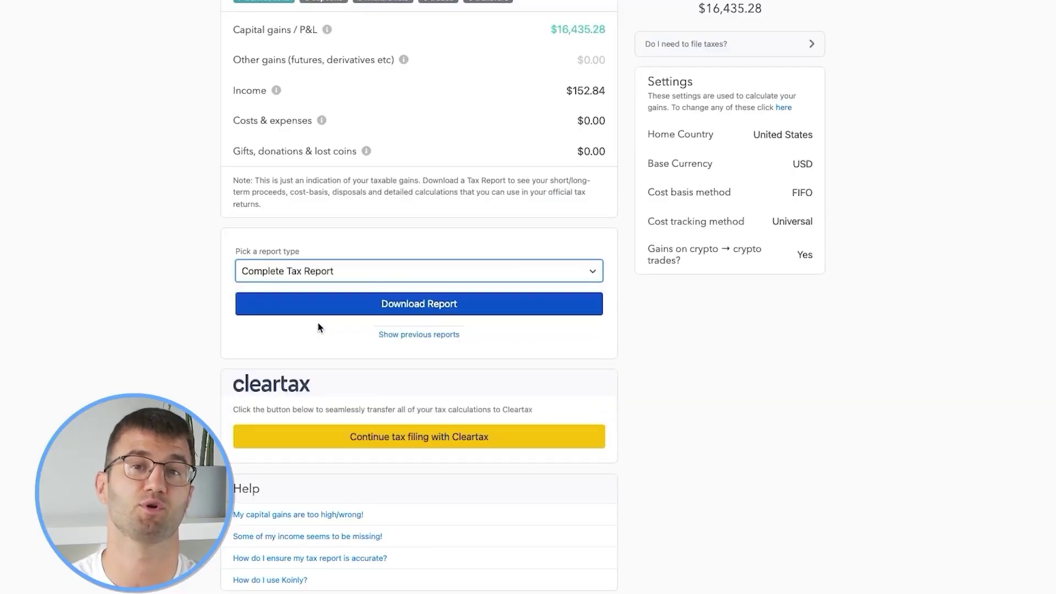
pyautogui.click(453, 305)
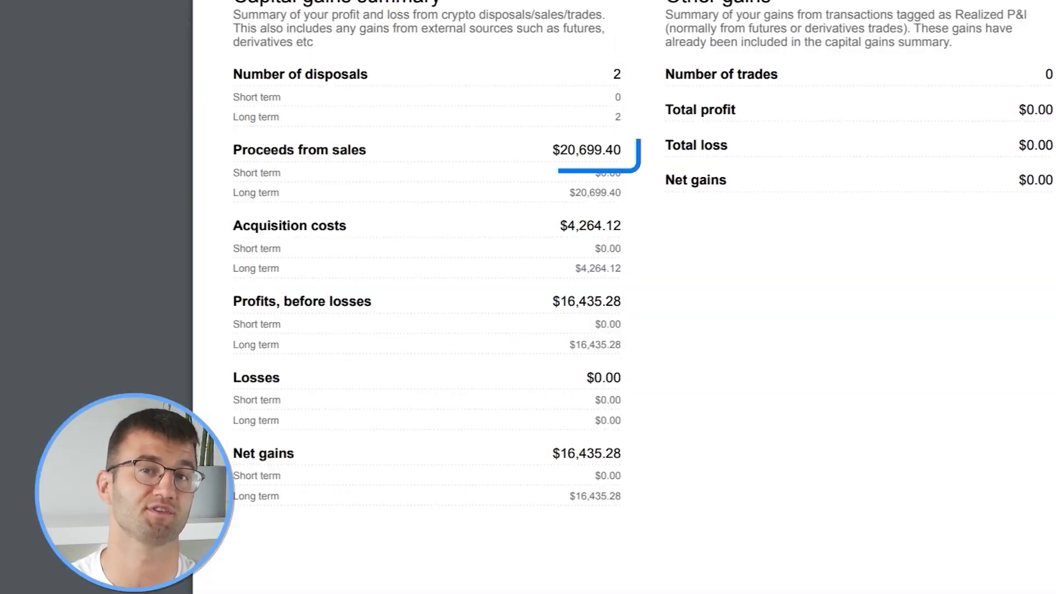